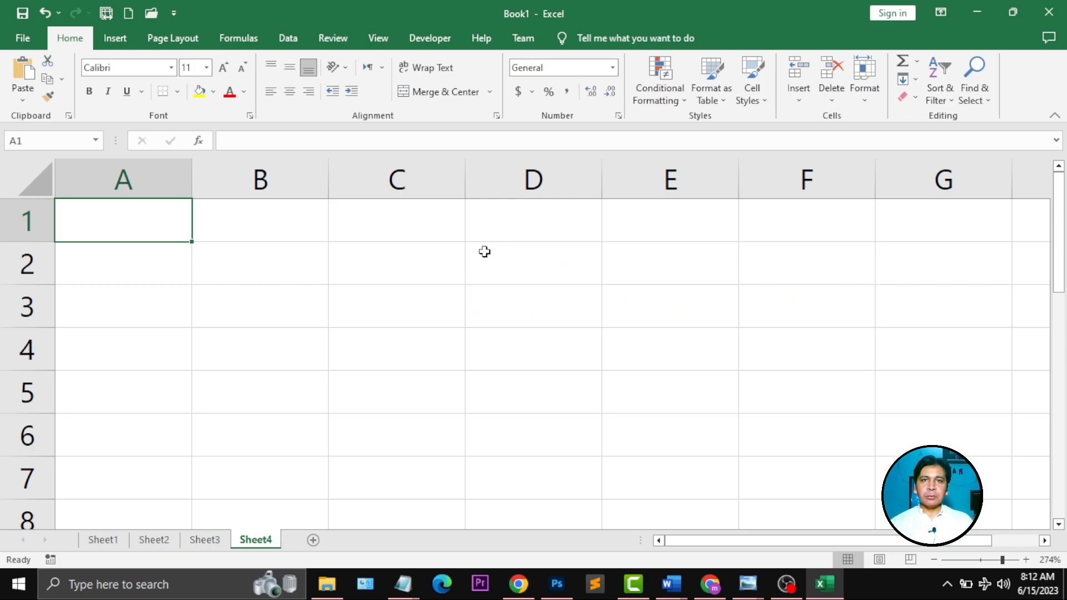
- Enter the column headers Names, Age and Class in cells A1 to C1
text(Names)
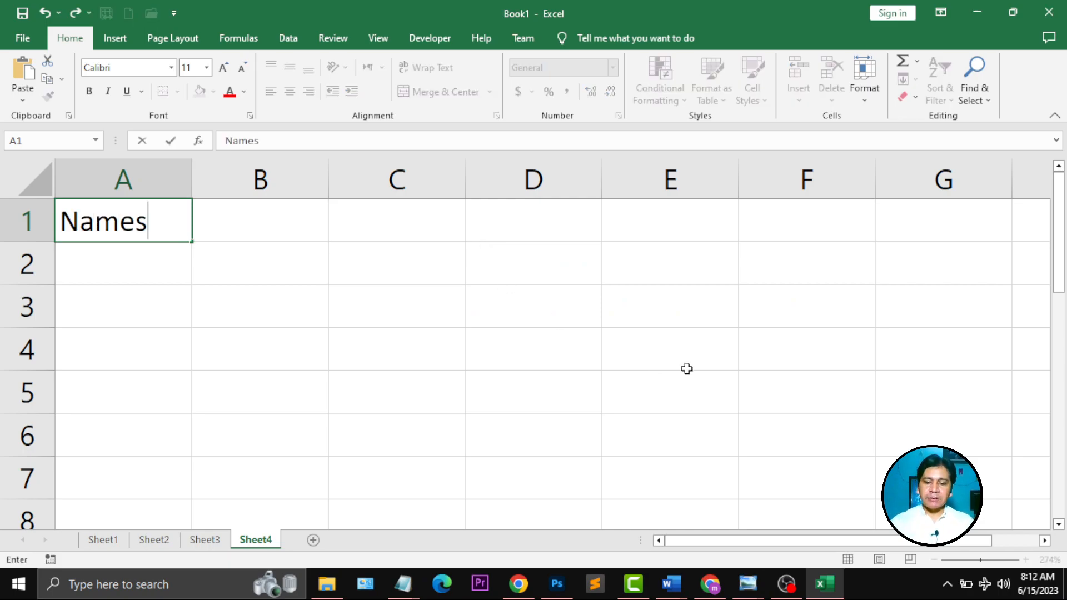
key(Tab)
text(Age)
key(Tab)
text(Class)
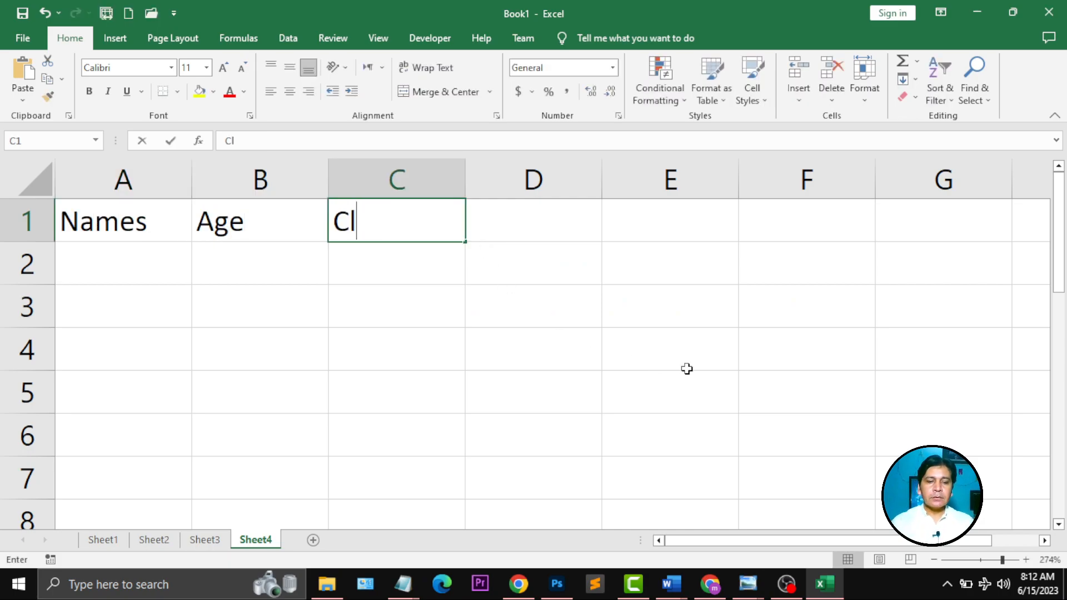
key(Down)
key(Left)
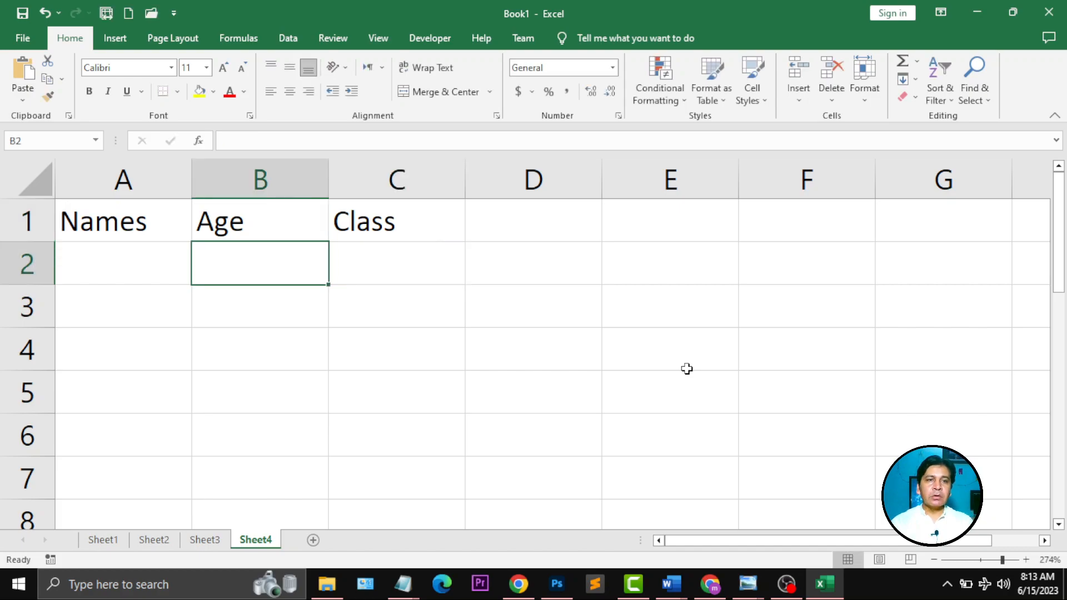
key(Left)
key(Up)
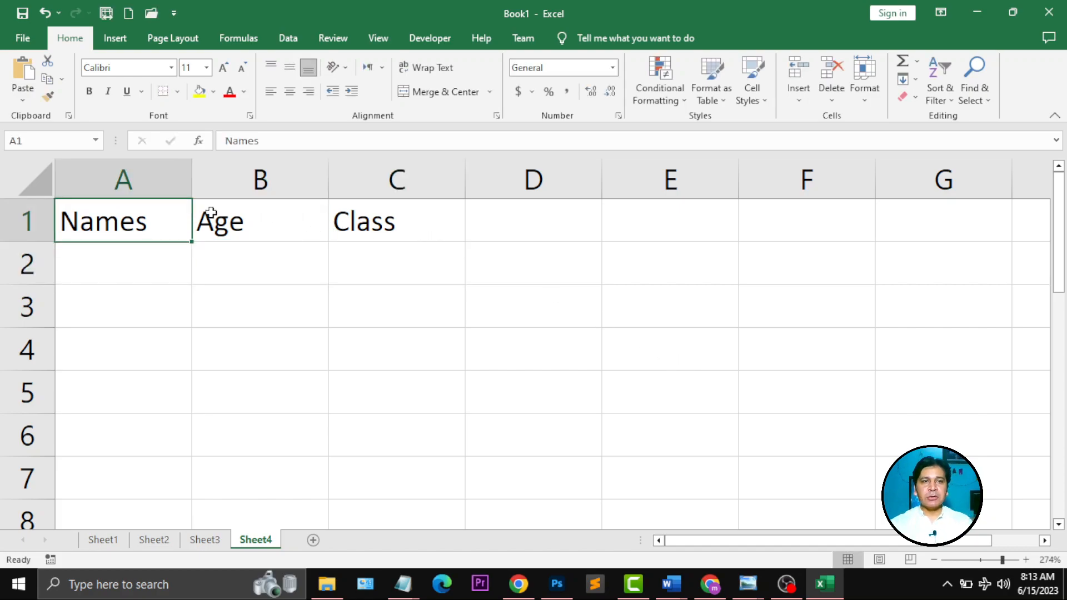
drag(176, 216, 367, 225)
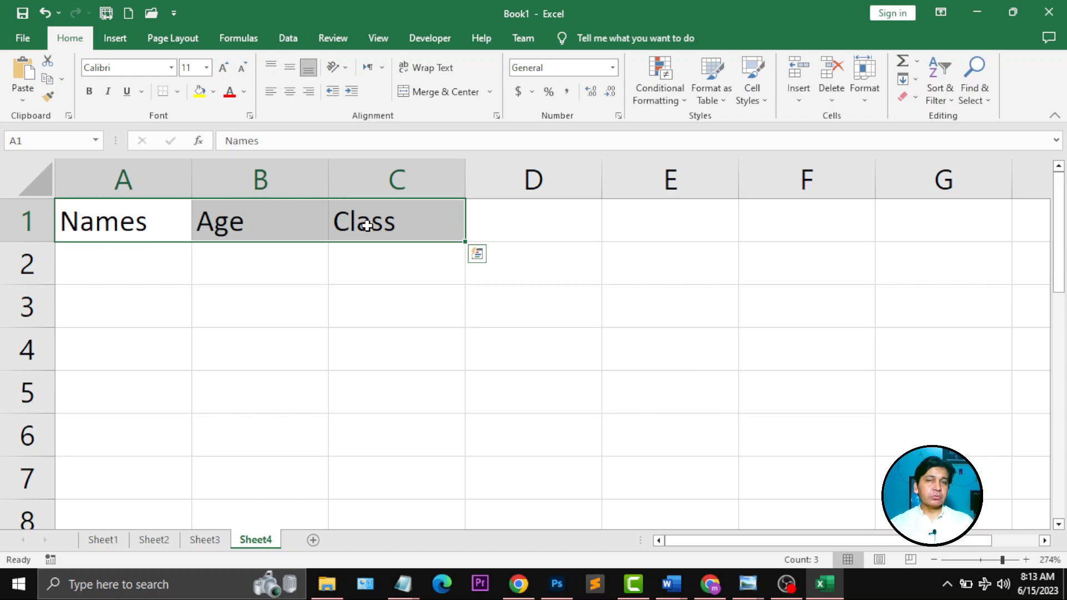
click(133, 232)
click(235, 222)
click(143, 221)
click(207, 224)
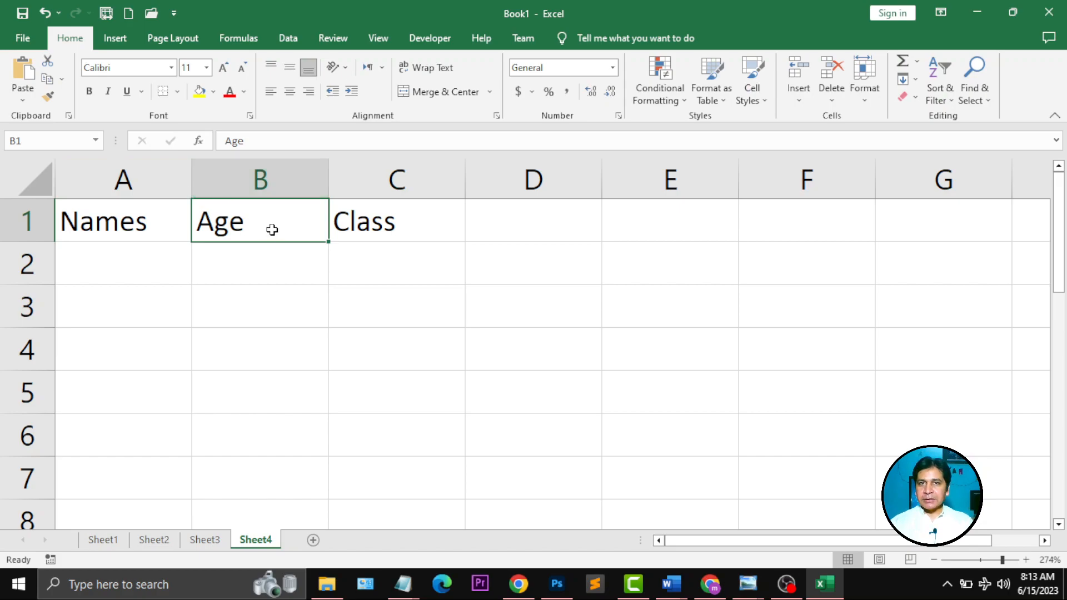
- Insert a new column between Names and Age and enter the header Address in B1
right_click(274, 179)
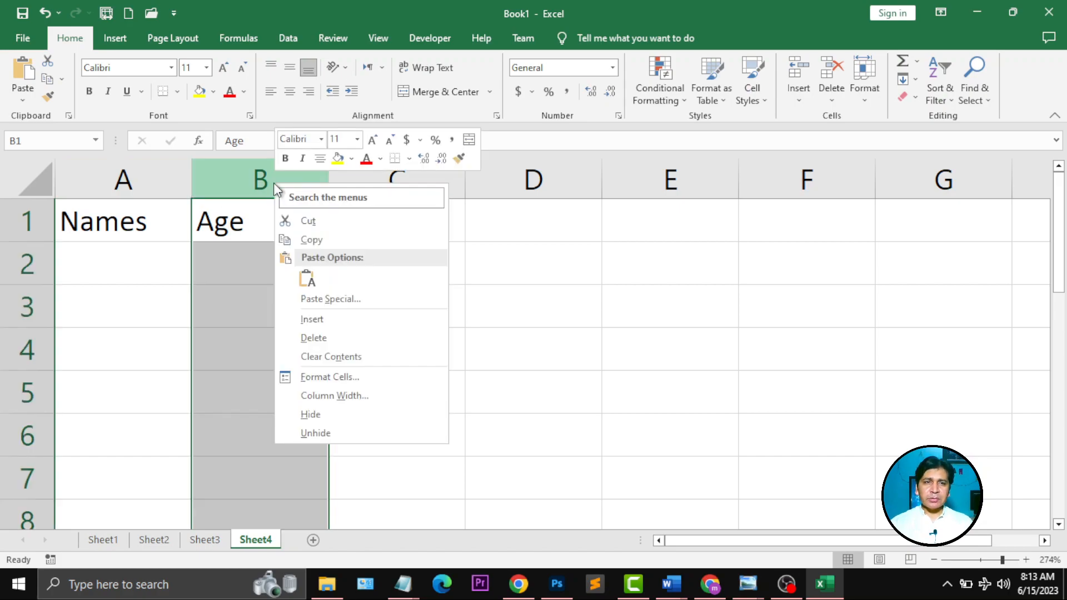
click(356, 325)
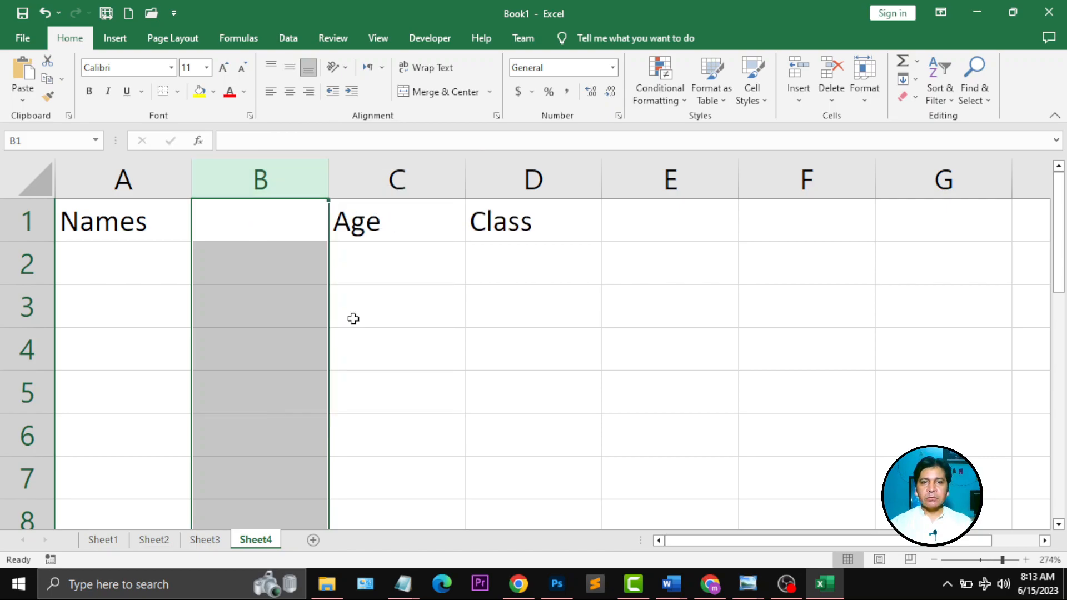
click(389, 221)
drag(297, 221, 301, 413)
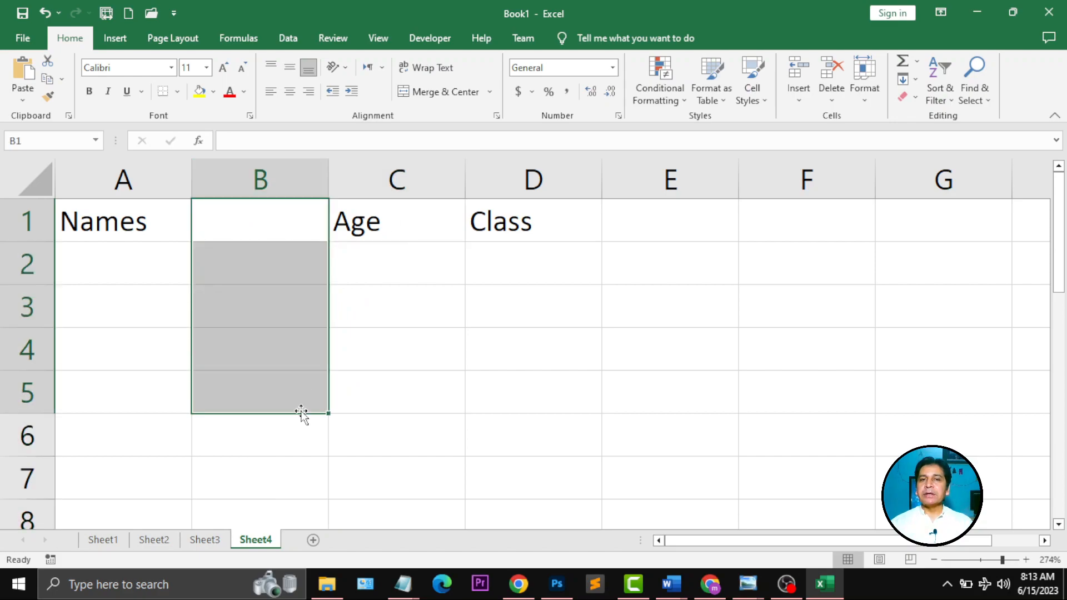
click(271, 232)
text(Address)
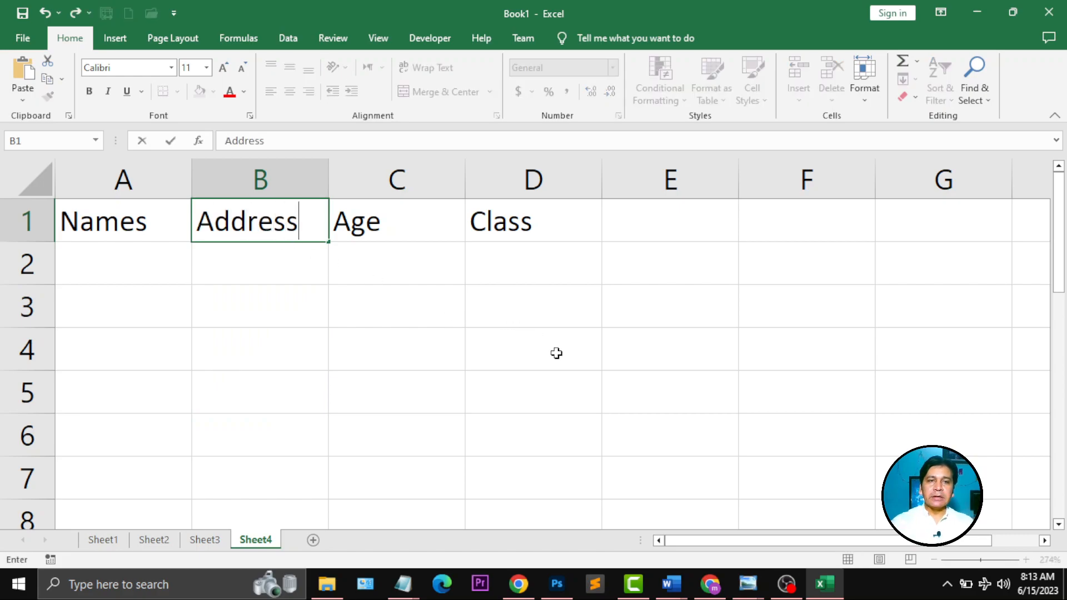
key(Return)
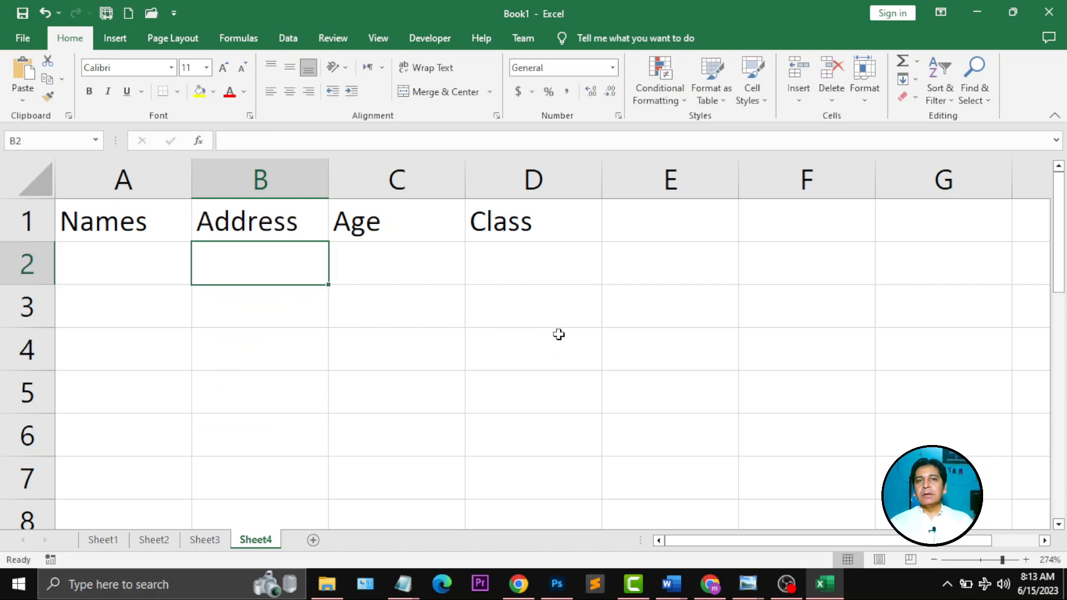
- Insert a blank sheet column between Names and Address and undo the insertion
click(286, 223)
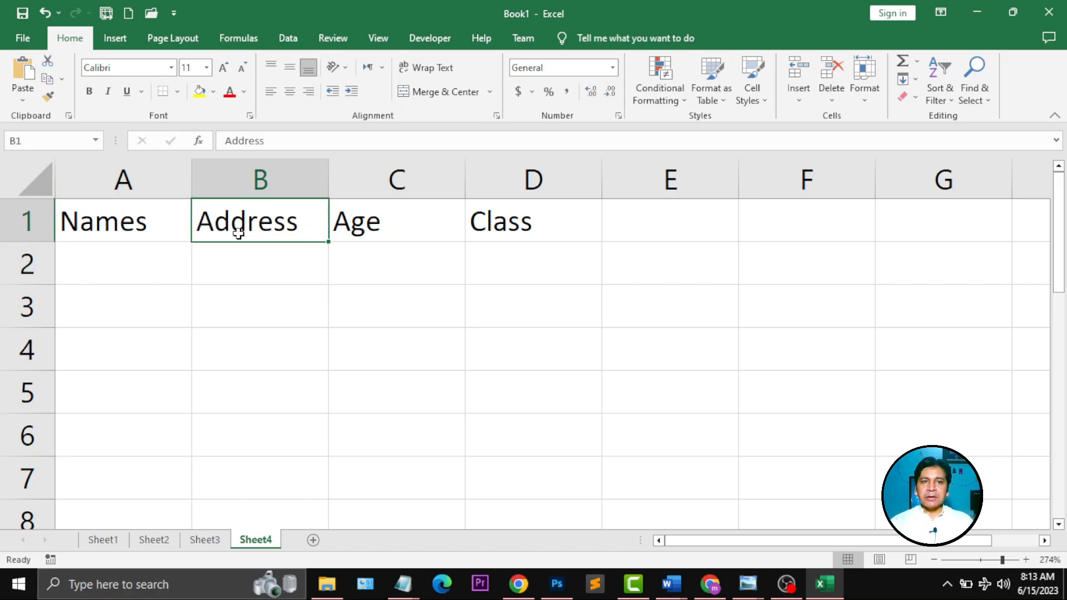
drag(138, 226, 222, 221)
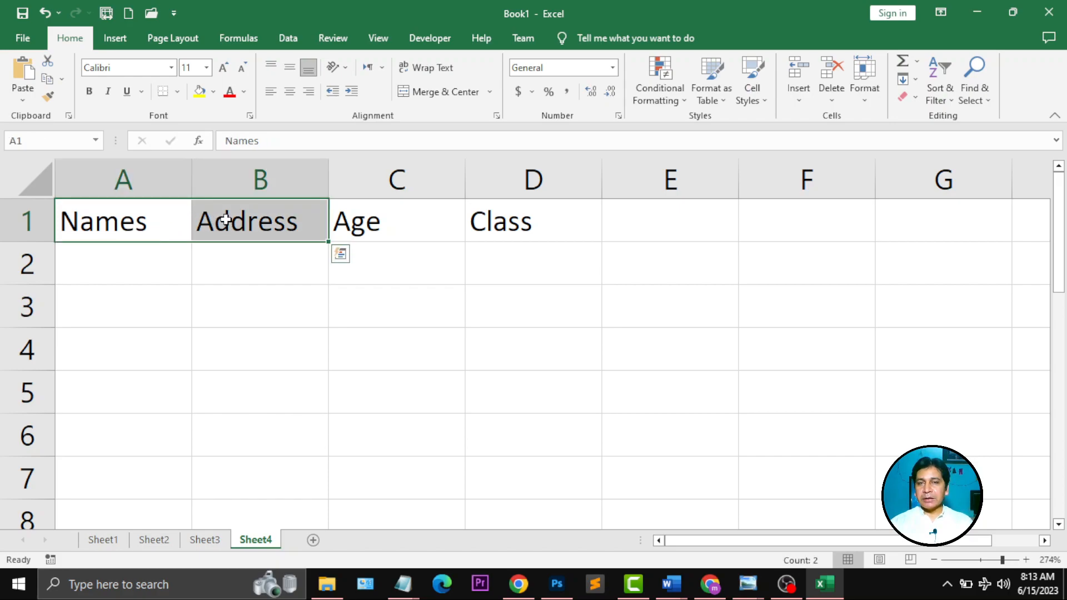
click(254, 222)
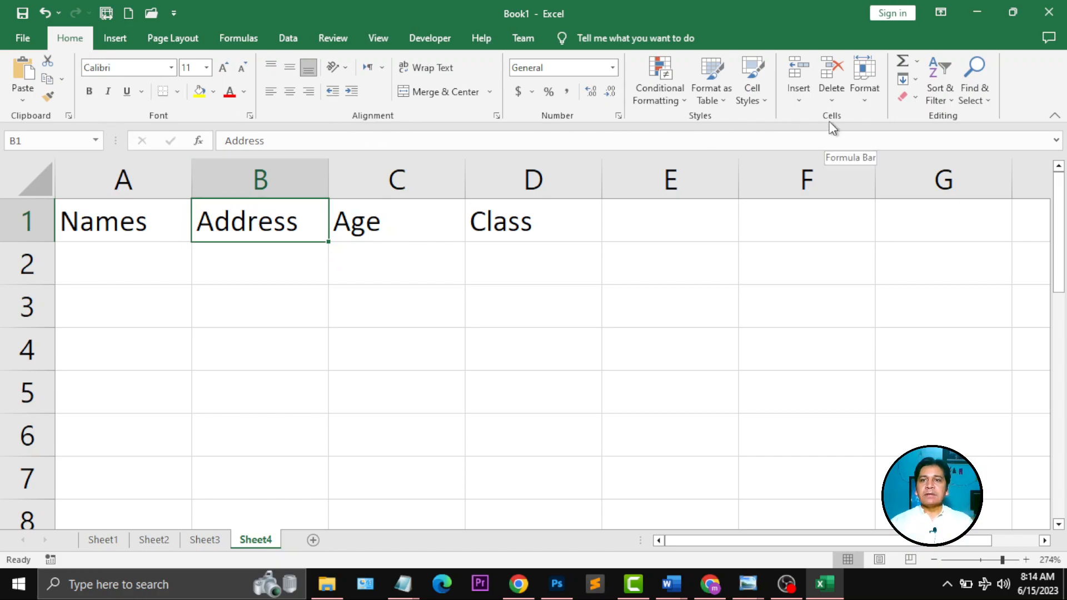
click(791, 98)
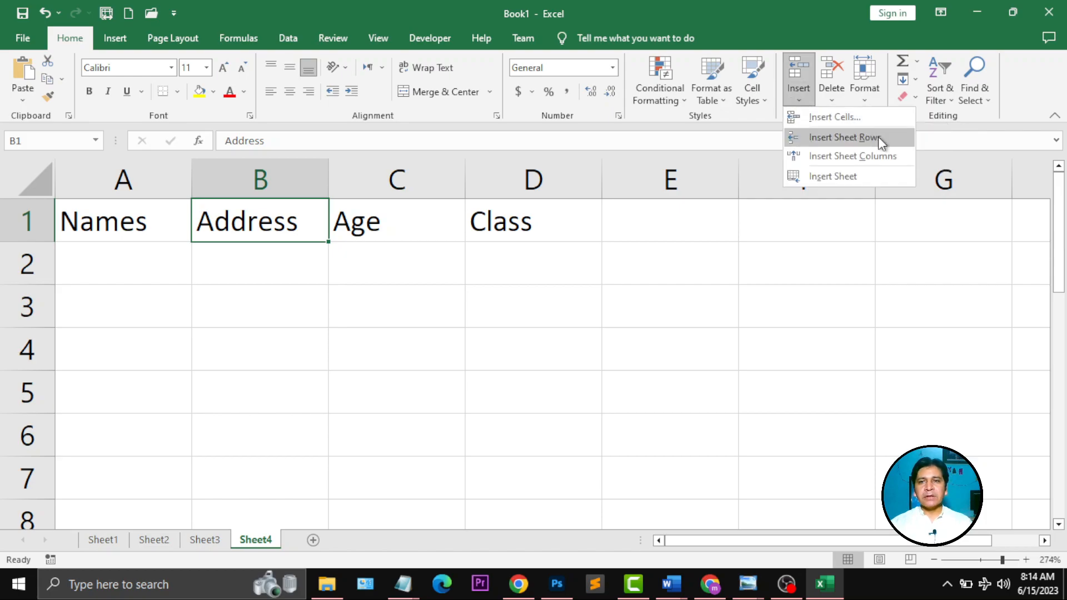
click(895, 159)
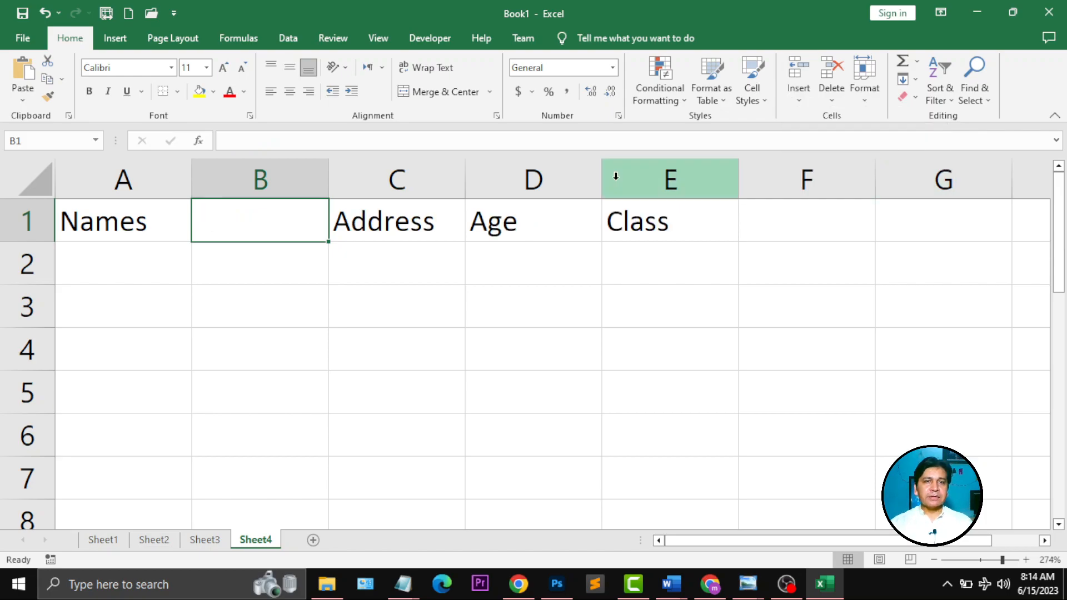
click(404, 225)
drag(250, 220, 261, 468)
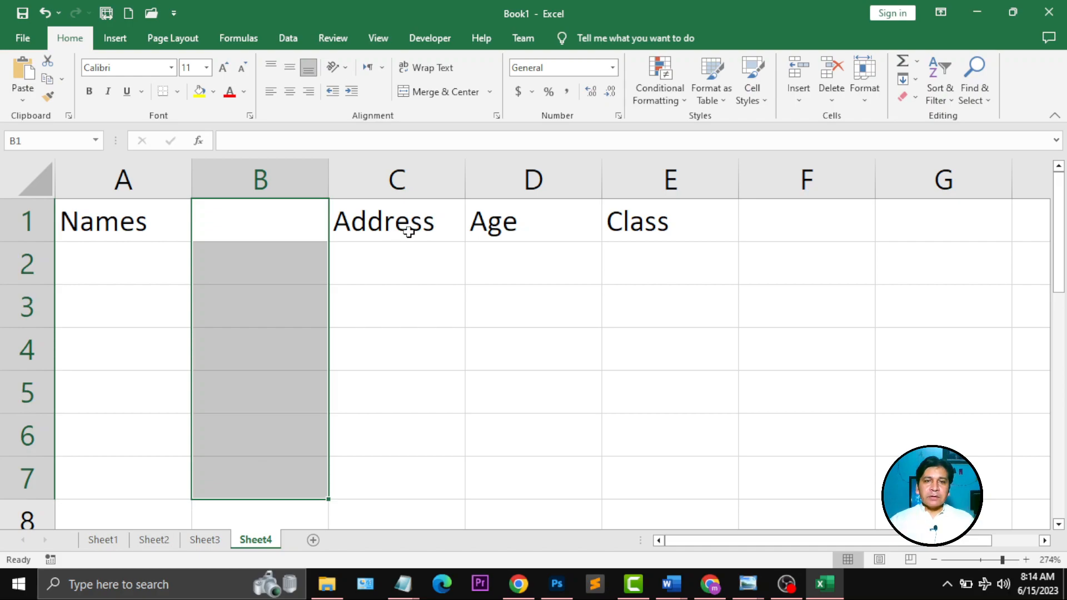
key(ctrl+z)
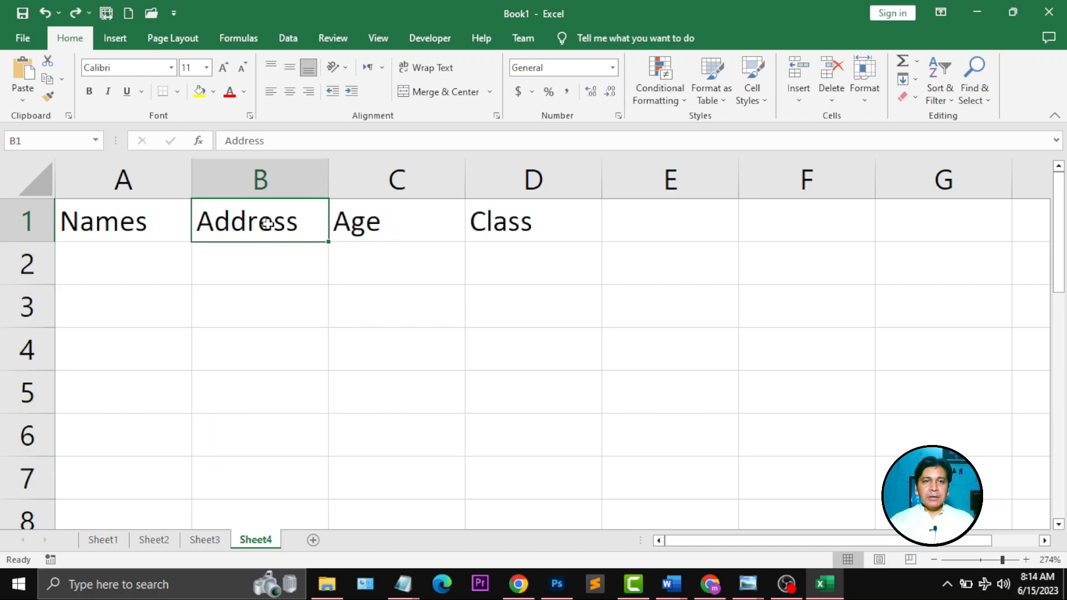
- Fill the Address and Age header cells, B1 and C1, with yellow
drag(299, 222, 343, 222)
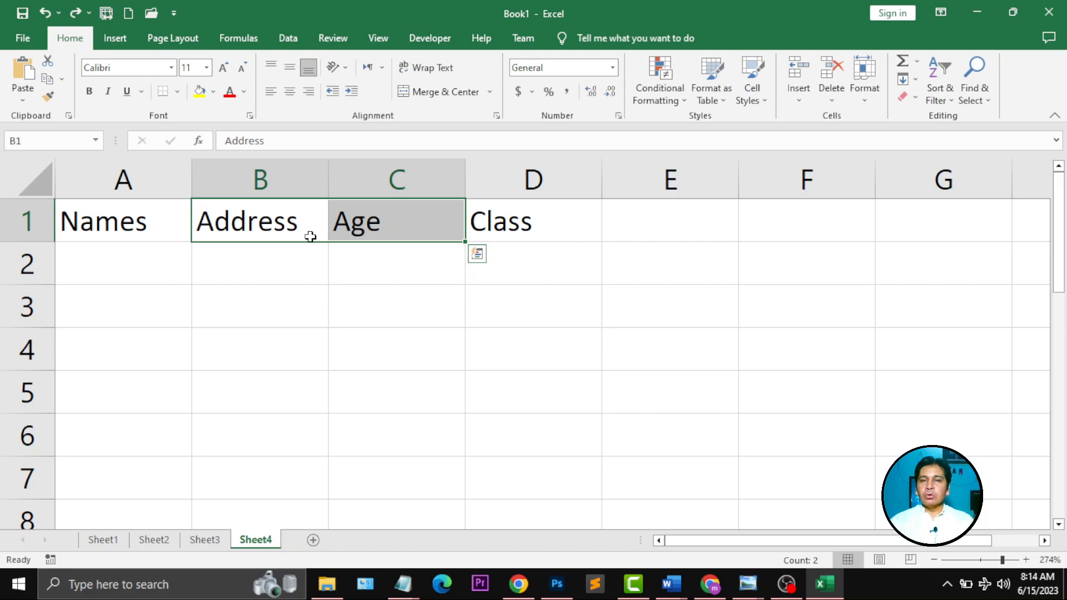
click(199, 92)
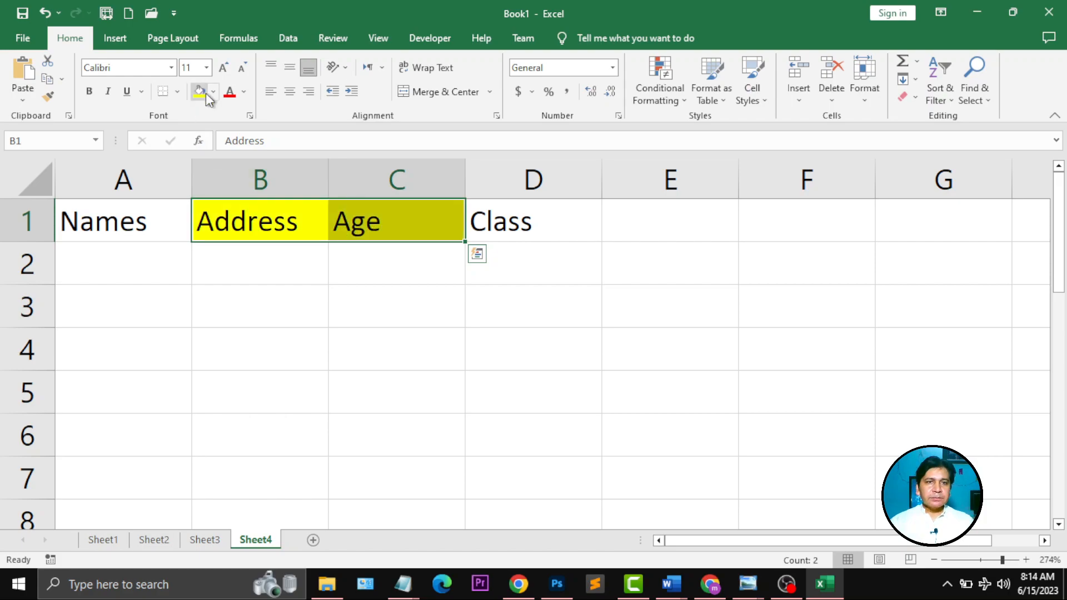
drag(262, 222, 382, 222)
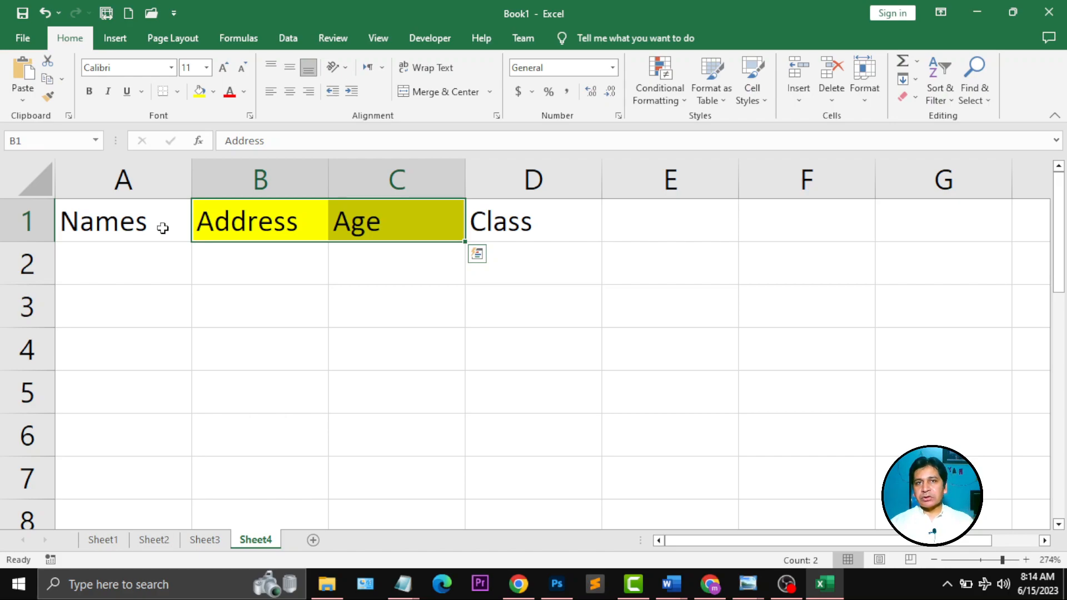
drag(261, 226, 398, 231)
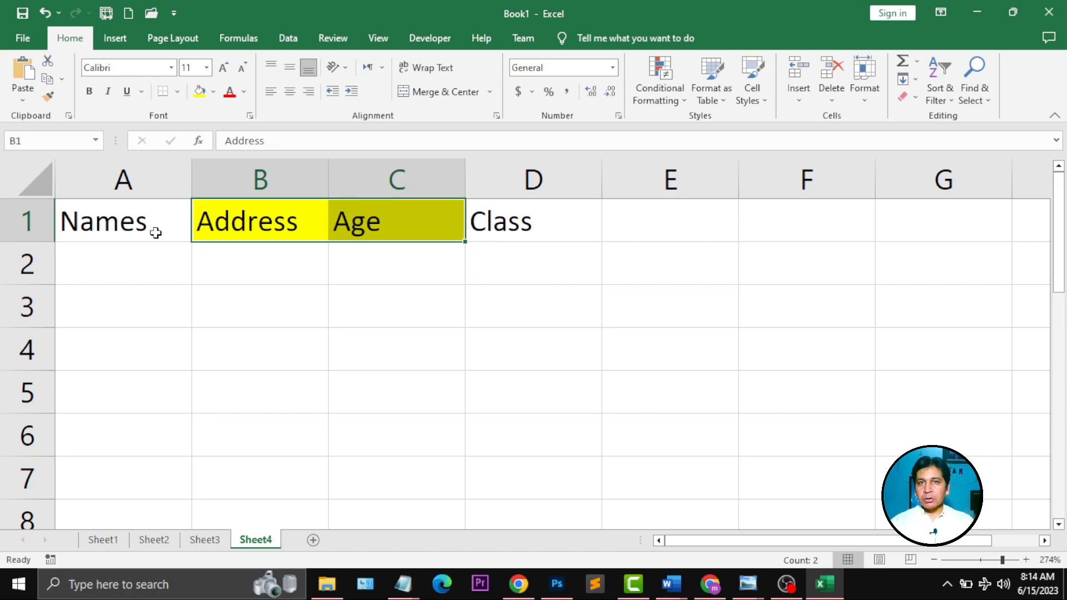
- Insert two blank sheet columns at once between the Names and Address columns
drag(272, 186, 373, 186)
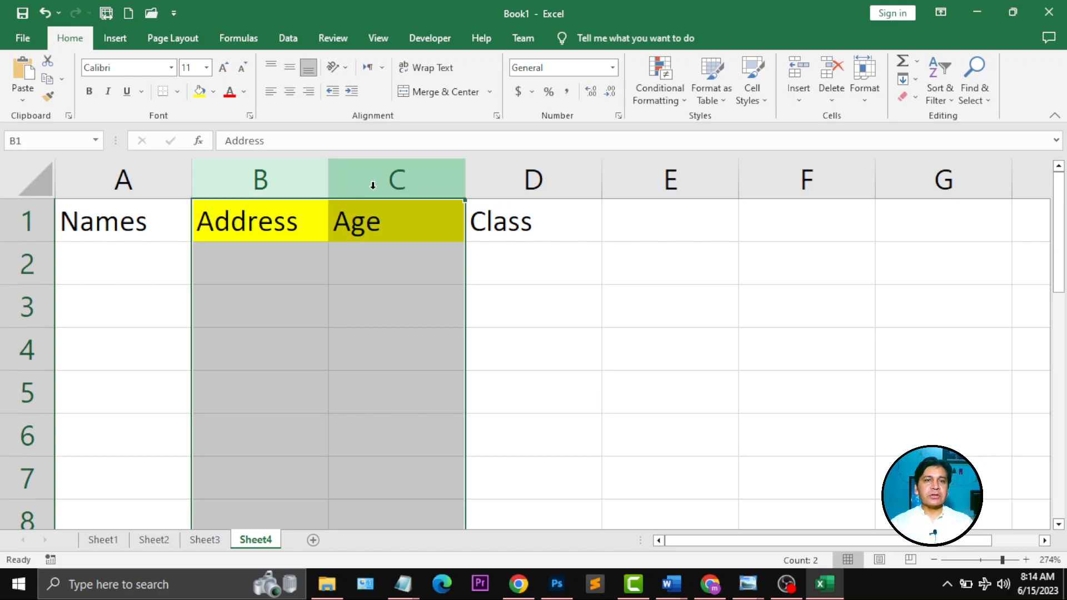
drag(252, 185, 397, 191)
click(798, 98)
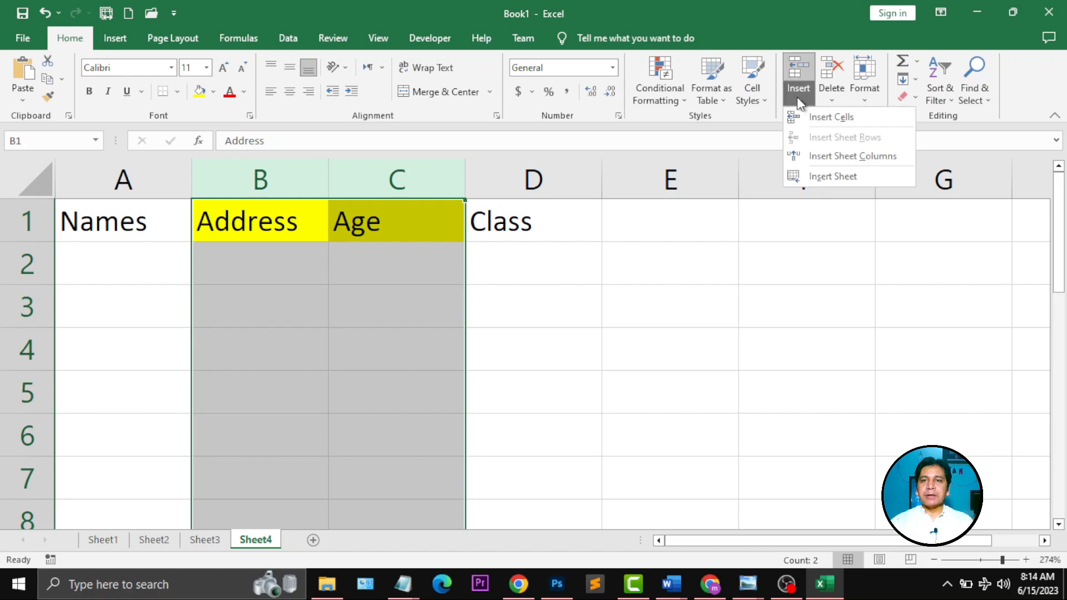
click(851, 157)
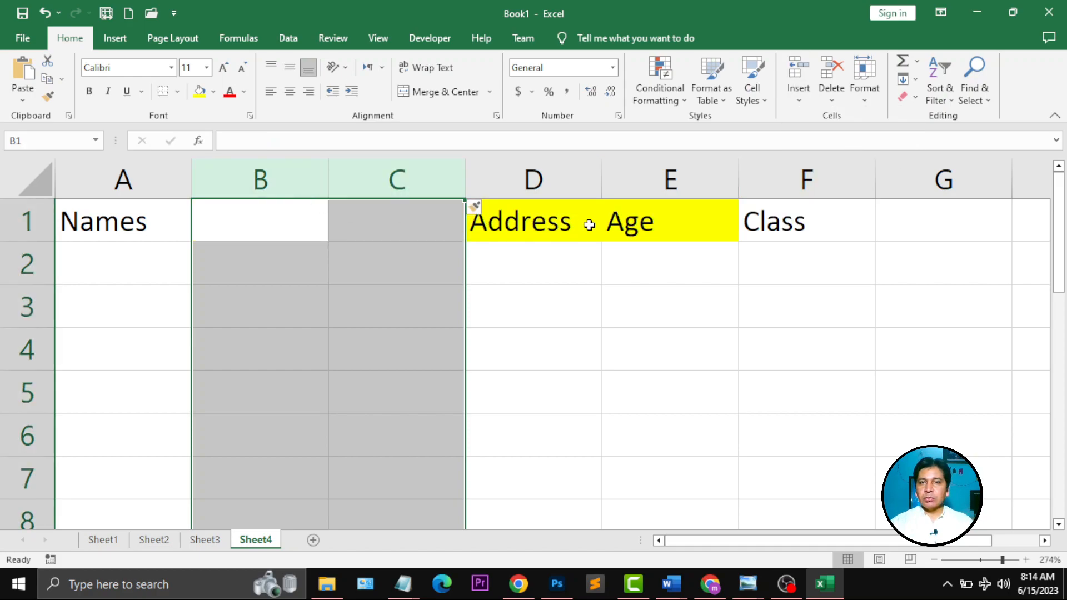
drag(234, 226, 427, 229)
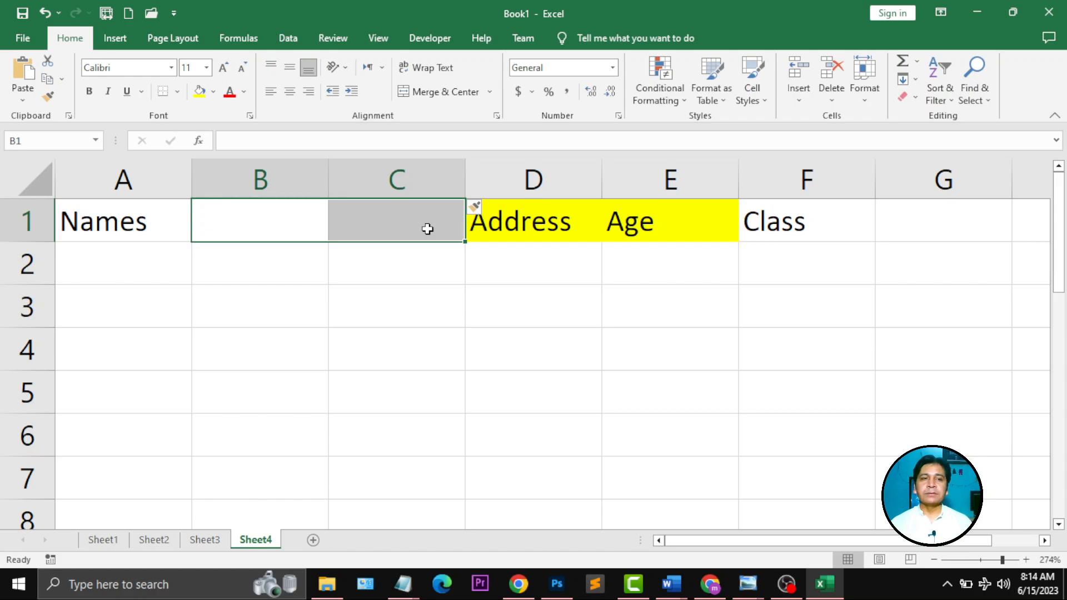
- Insert a blank column before the Names column and undo the last two column insertions
click(147, 183)
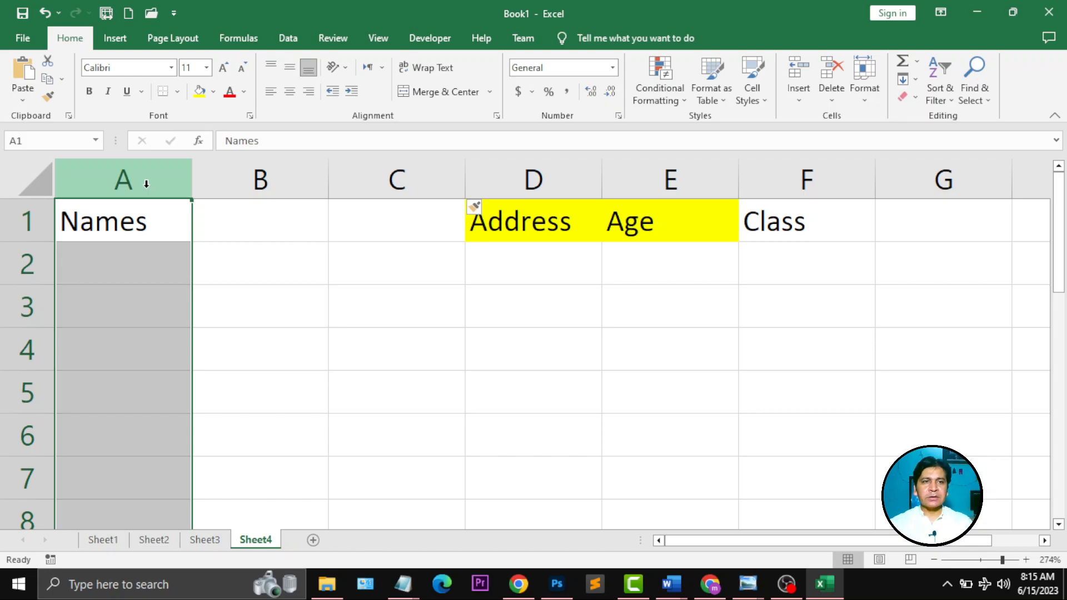
right_click(134, 174)
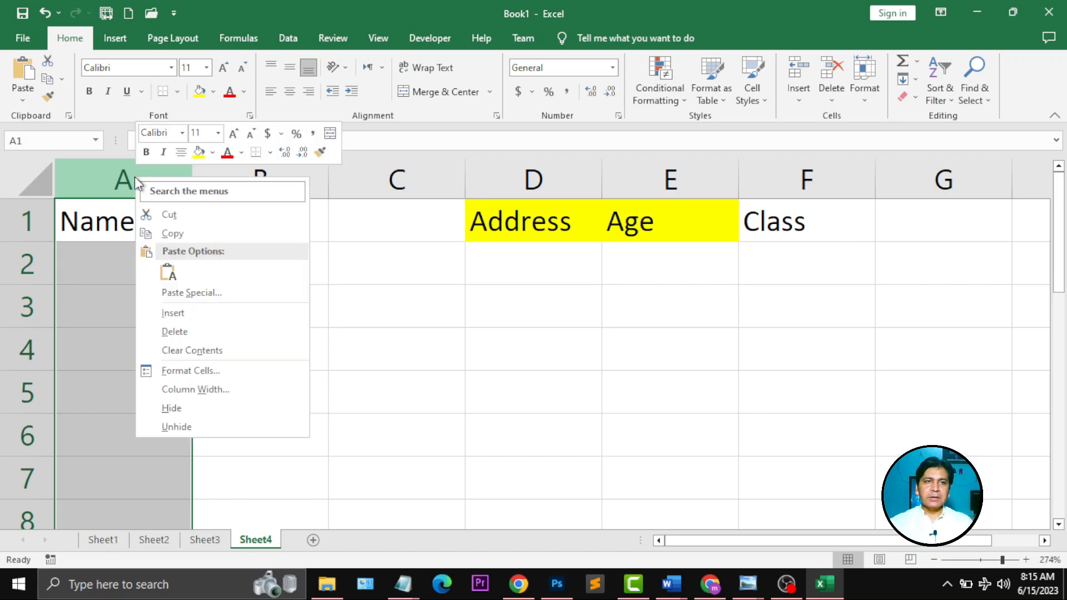
click(215, 313)
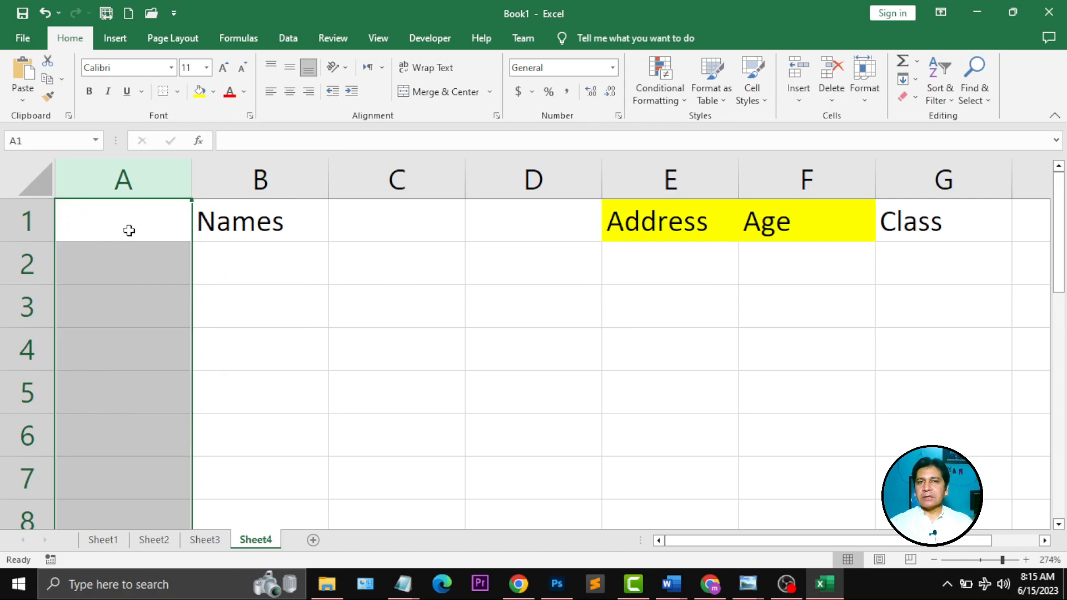
click(274, 219)
click(139, 215)
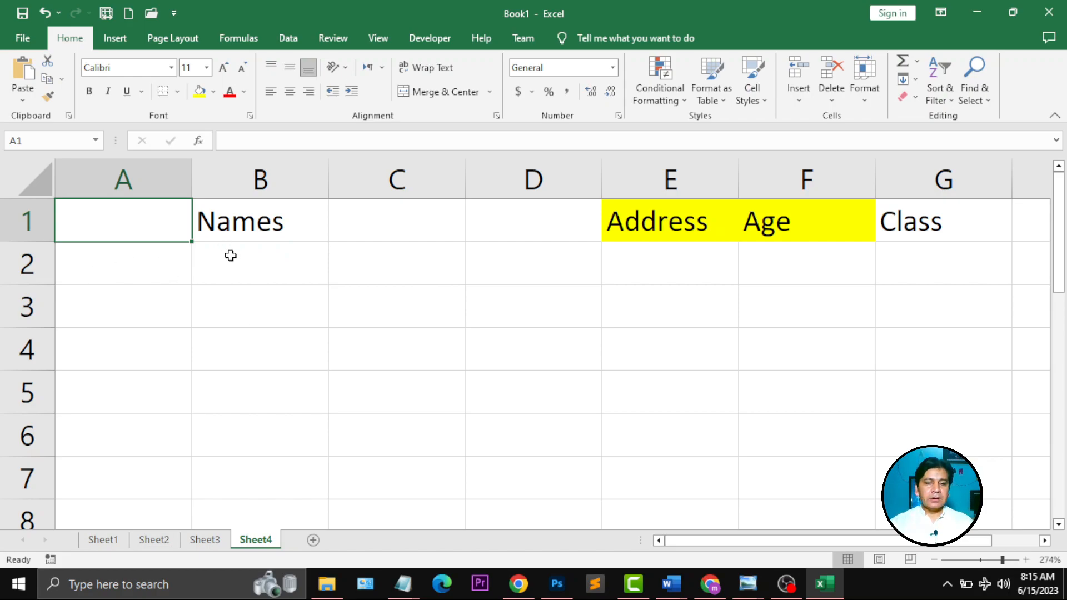
key(ctrl+z)
key(ctrl+z)
- Enter the sample values a, s, d and f under Names in cells A2 to A5
click(117, 263)
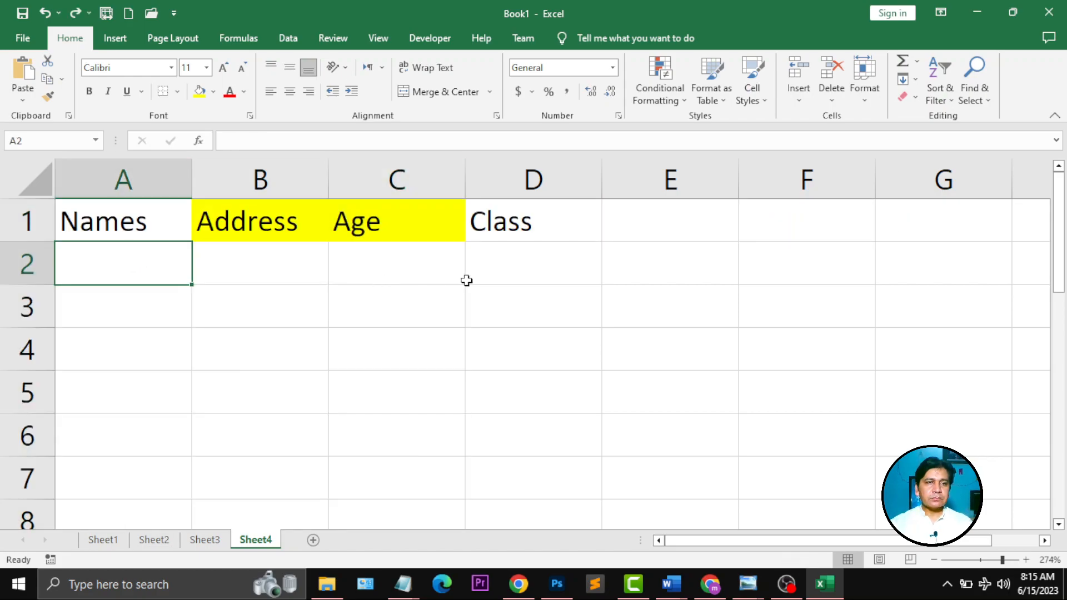
text(a)
key(Return)
text(s)
key(Return)
text(d)
key(Return)
text(f)
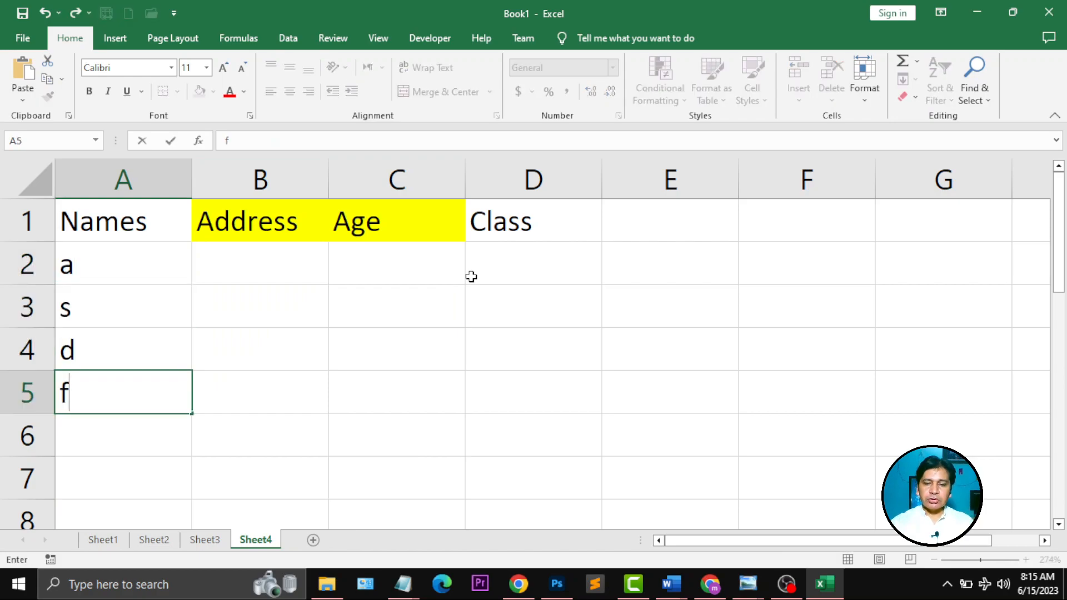
key(Return)
- Enter the sample values q, w, e and r under Address in cells B2 to B5
key(Up)
key(Up)
key(Up)
key(Up)
key(Right)
text(q)
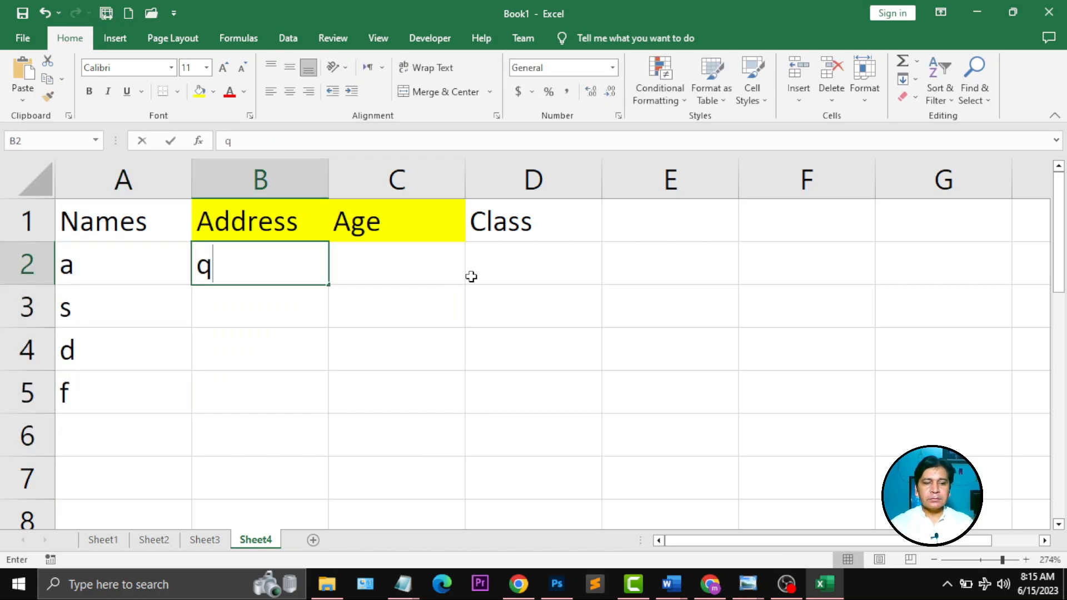
key(Return)
text(w)
key(Return)
text(e)
key(Return)
text(r)
key(Return)
- Enter the numbers 1, 2, 3 and 4 under Age in cells C2 to C5
key(Up)
key(Up)
key(Up)
key(Up)
key(Right)
text(1)
key(Return)
text(2)
key(Return)
text(3)
key(Return)
text(4)
key(Return)
- Enter the sample values a, s, d and f under Class in cells D2 to D5
key(Up)
key(Up)
key(Up)
key(Up)
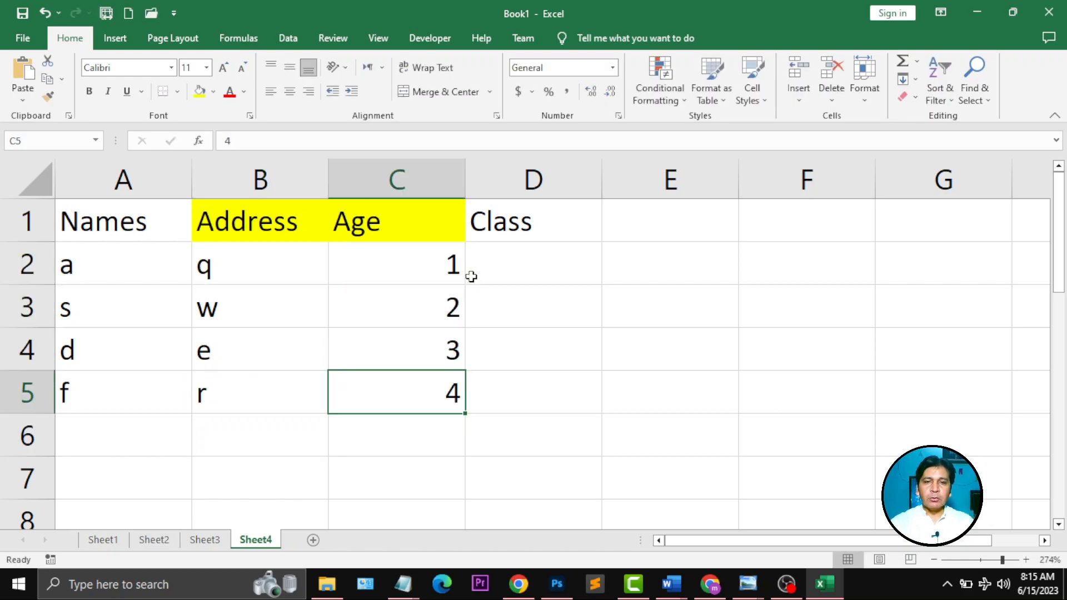
key(Right)
text(a)
key(Return)
text(s)
key(Return)
text(d)
key(Return)
text(f)
key(Return)
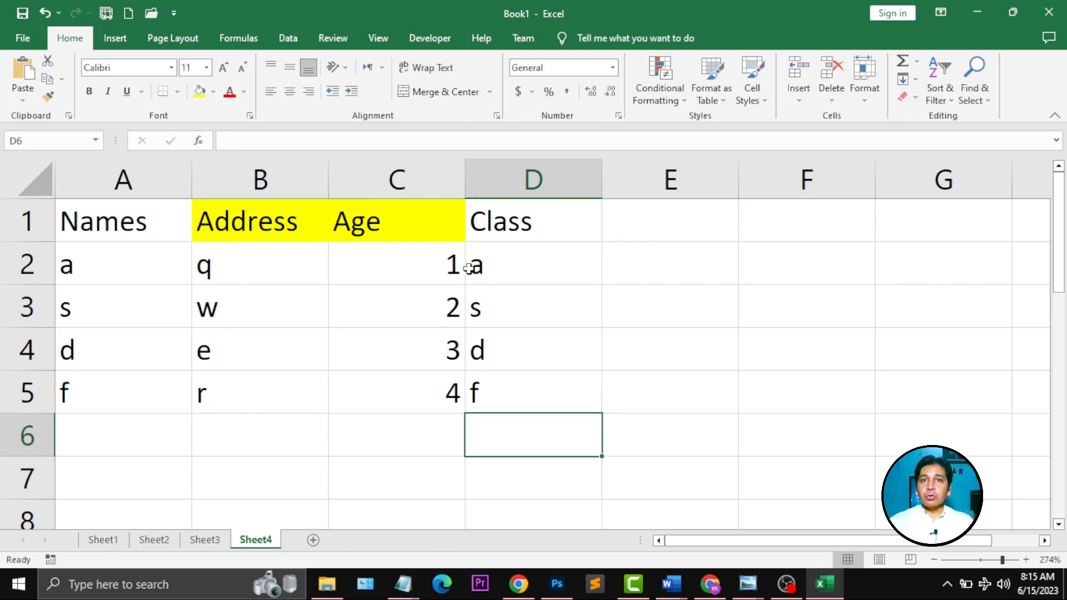
- Fill the whole of row 3 with the lightest orange theme shade
click(28, 307)
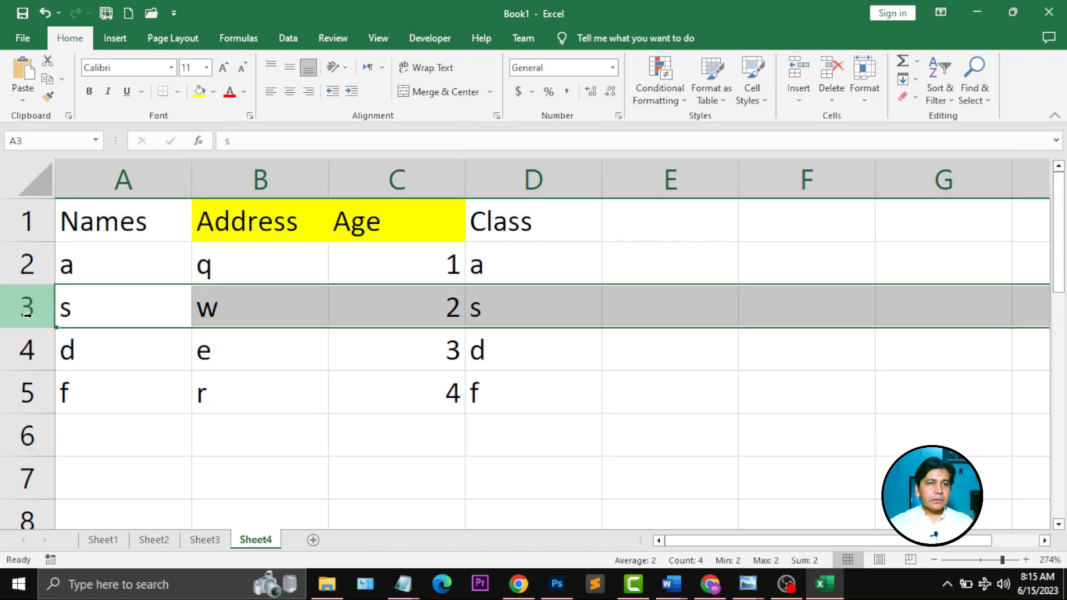
click(213, 92)
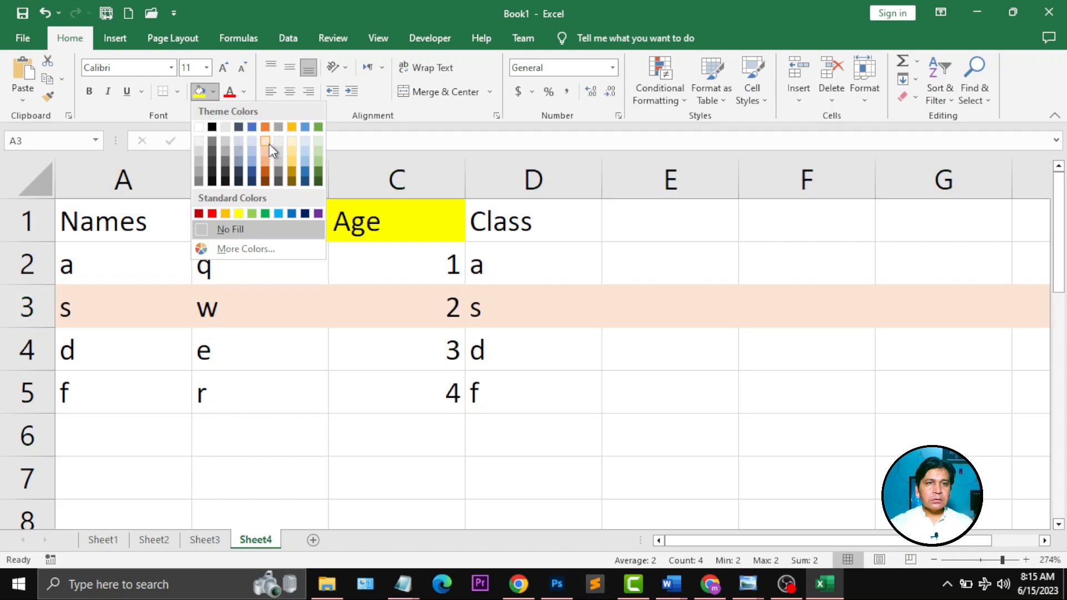
click(266, 142)
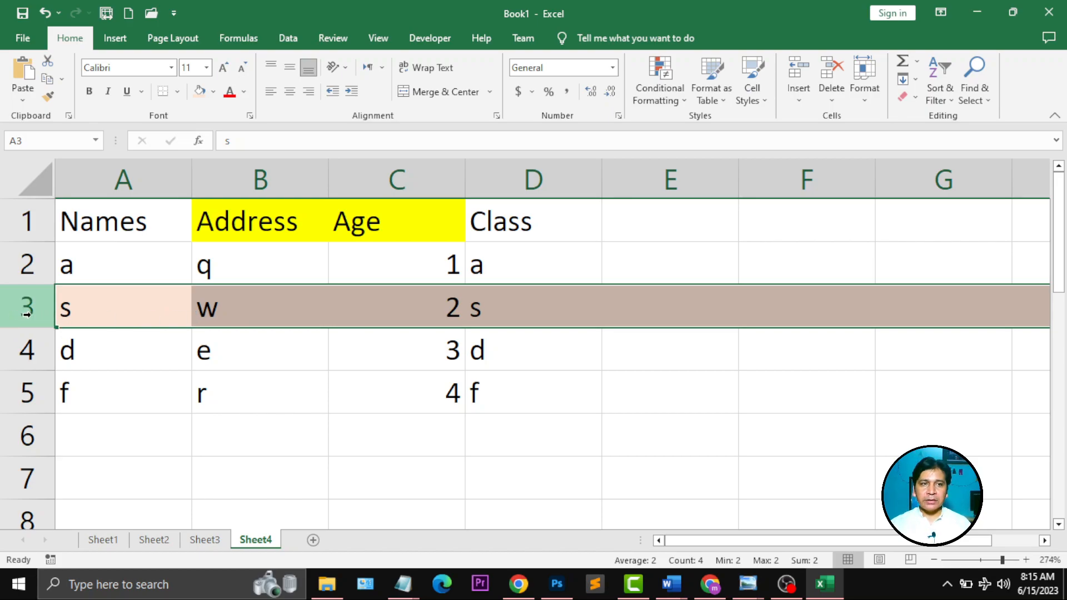
- Try inserting one blank row above the shaded row 3, and undo the insertion
right_click(26, 314)
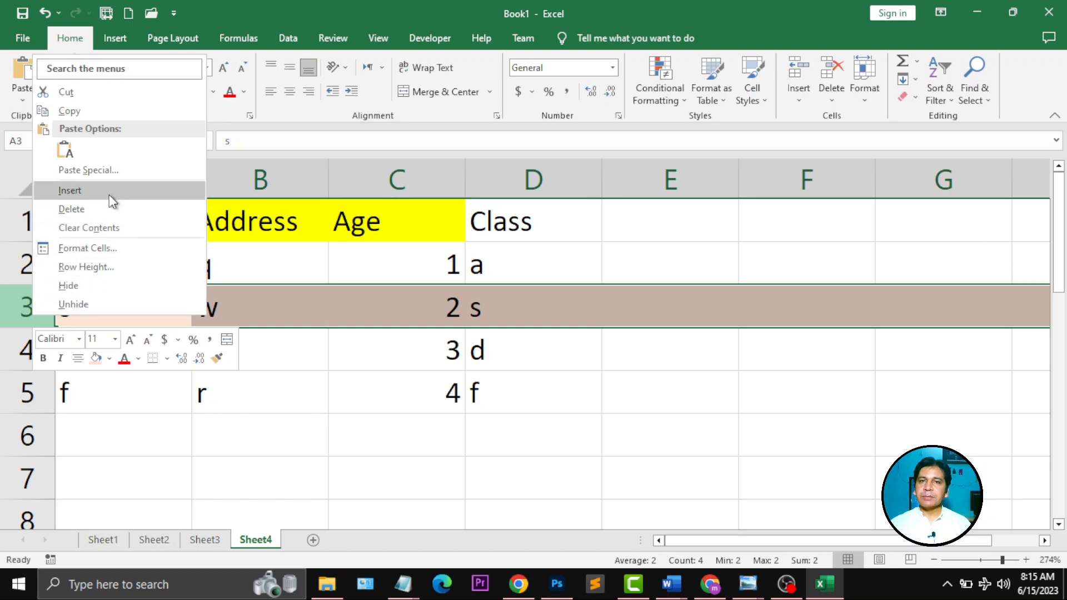
click(70, 190)
drag(105, 353, 518, 369)
drag(107, 316, 513, 317)
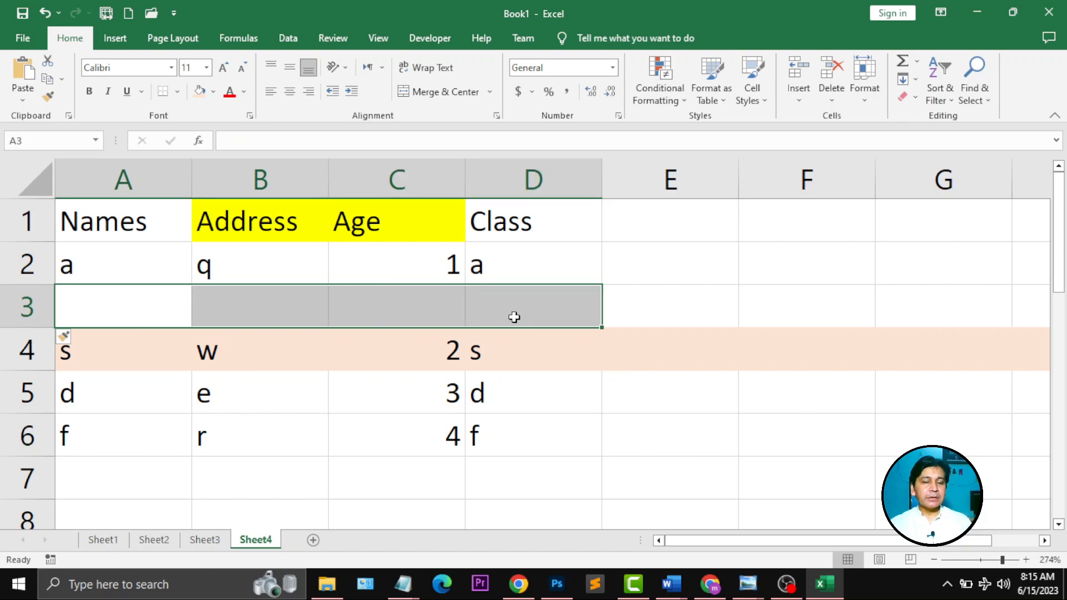
key(ctrl+z)
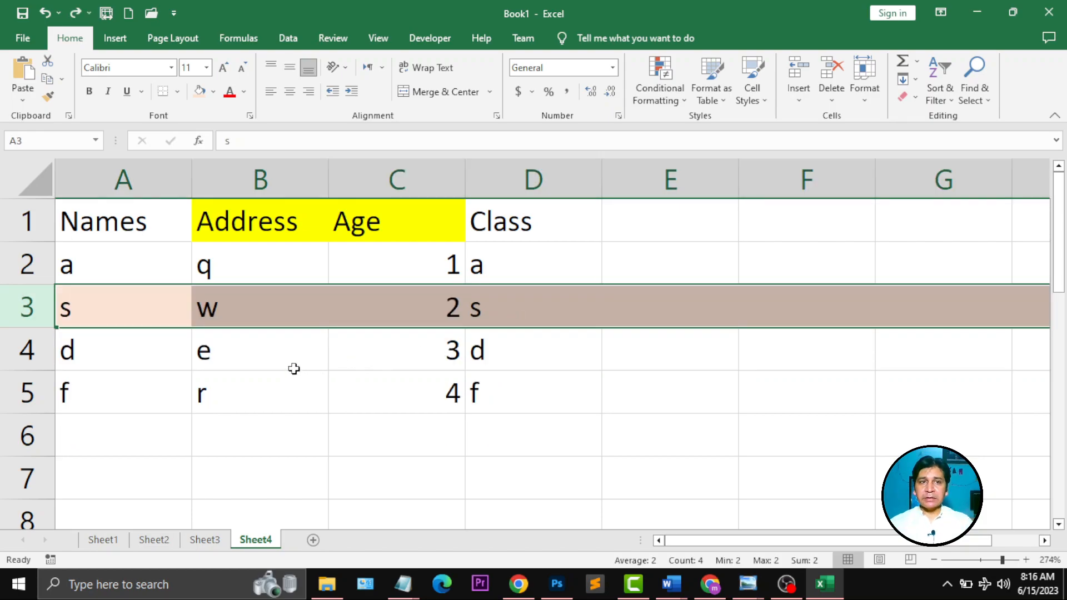
- Try inserting two sheet rows at once above the selected rows 2 and 3, and undo the insertion
click(112, 270)
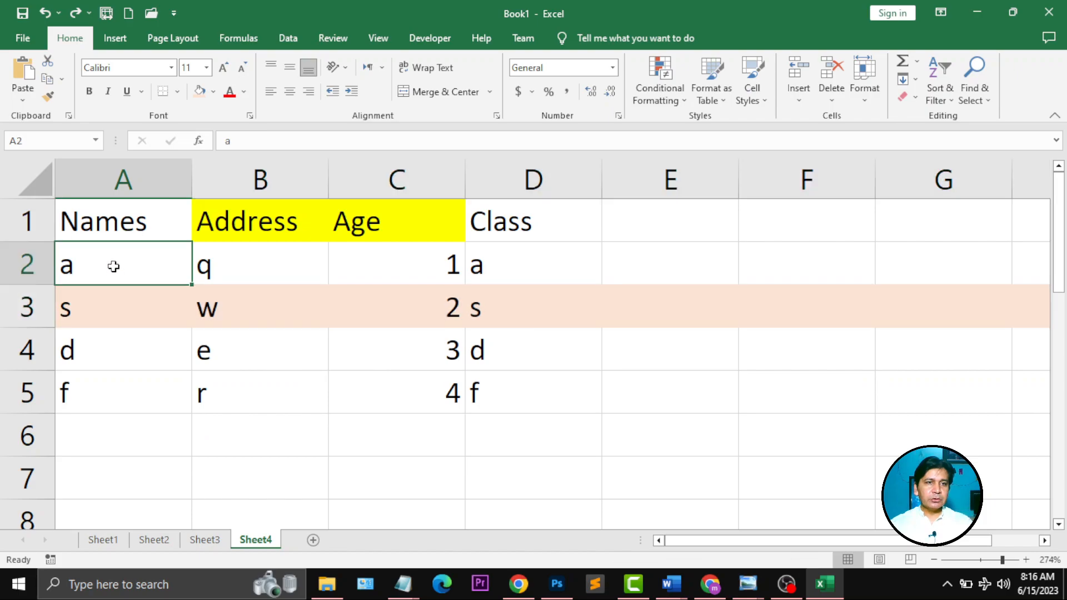
drag(148, 281, 510, 307)
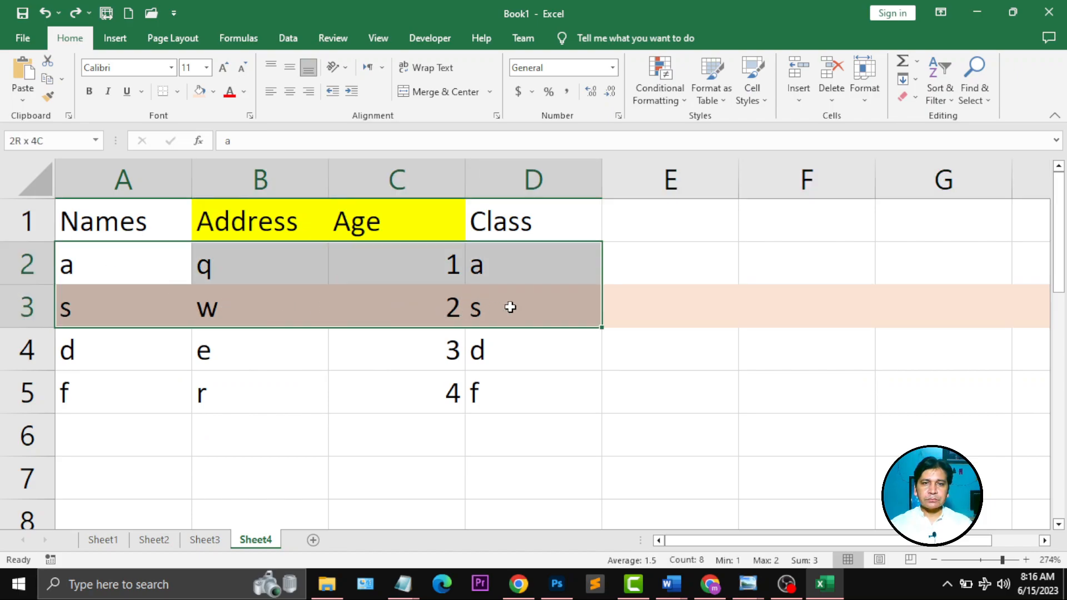
drag(25, 265, 20, 312)
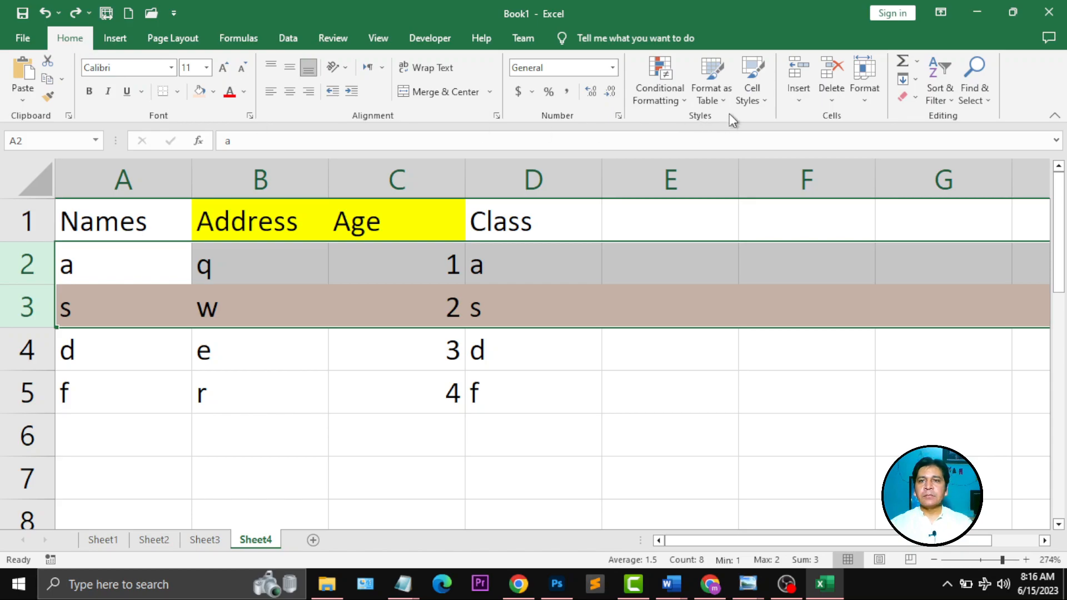
click(798, 94)
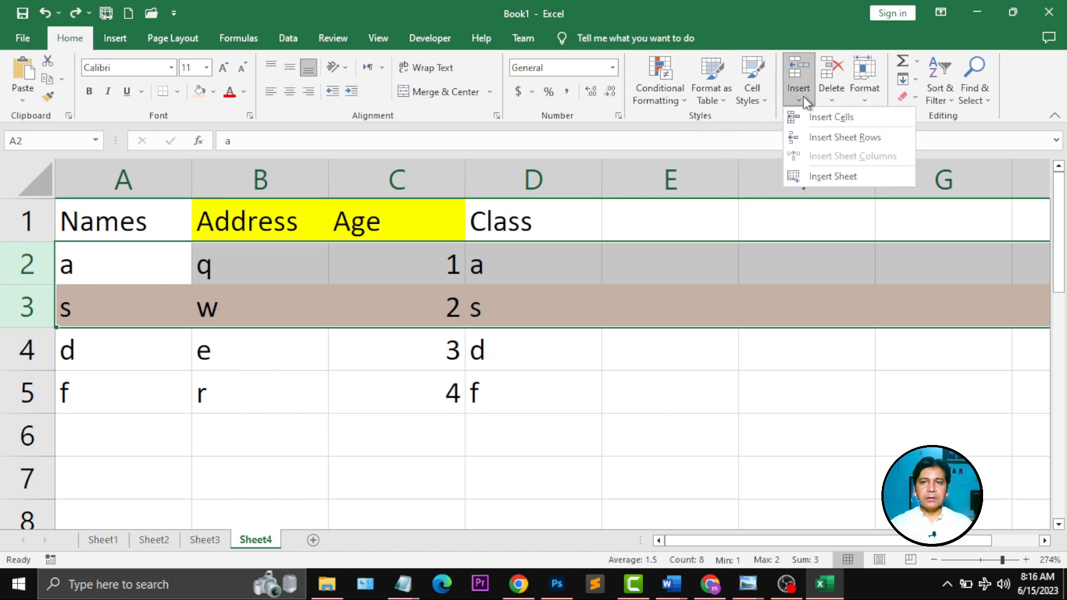
click(878, 142)
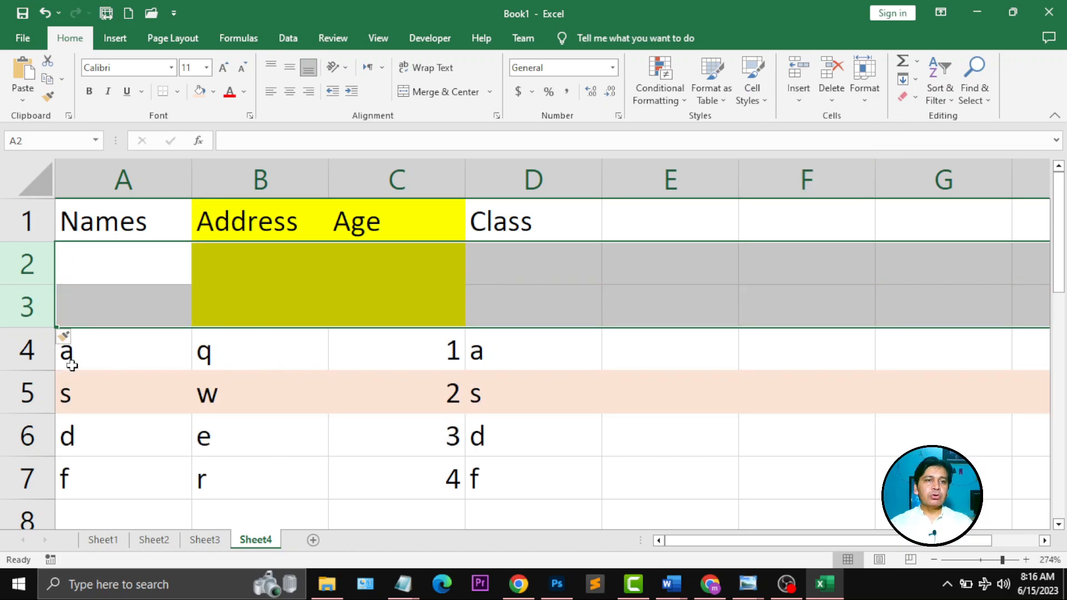
drag(22, 350, 23, 394)
drag(23, 265, 22, 305)
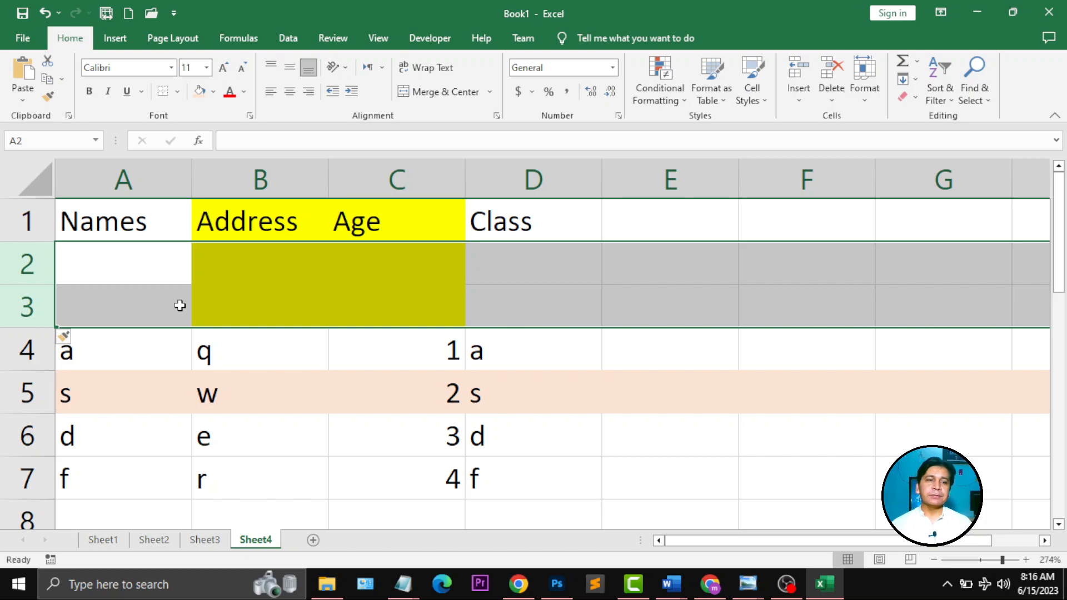
key(ctrl+z)
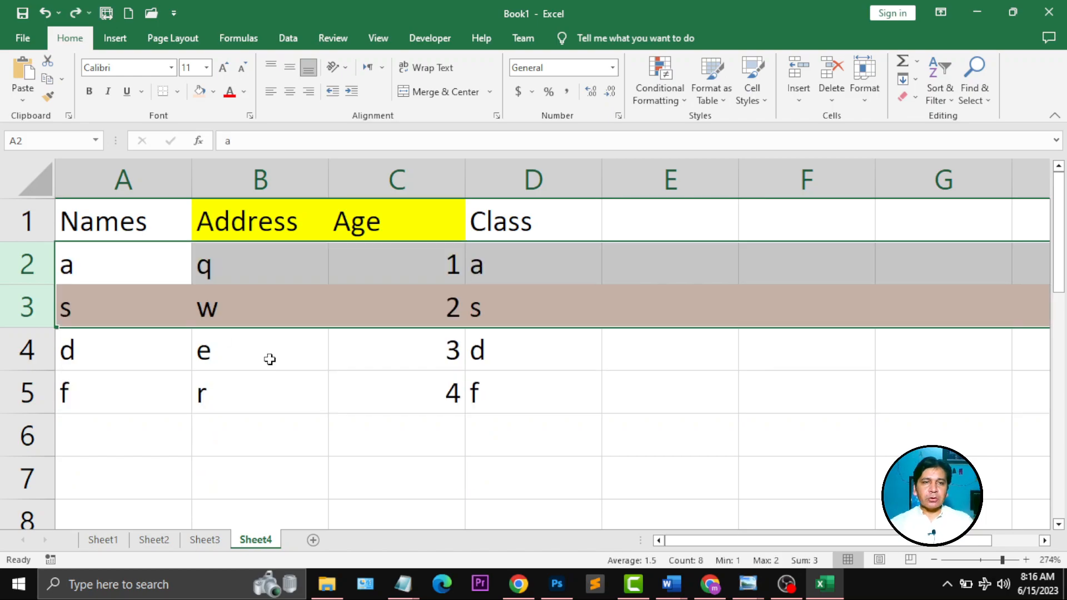
click(238, 314)
click(318, 354)
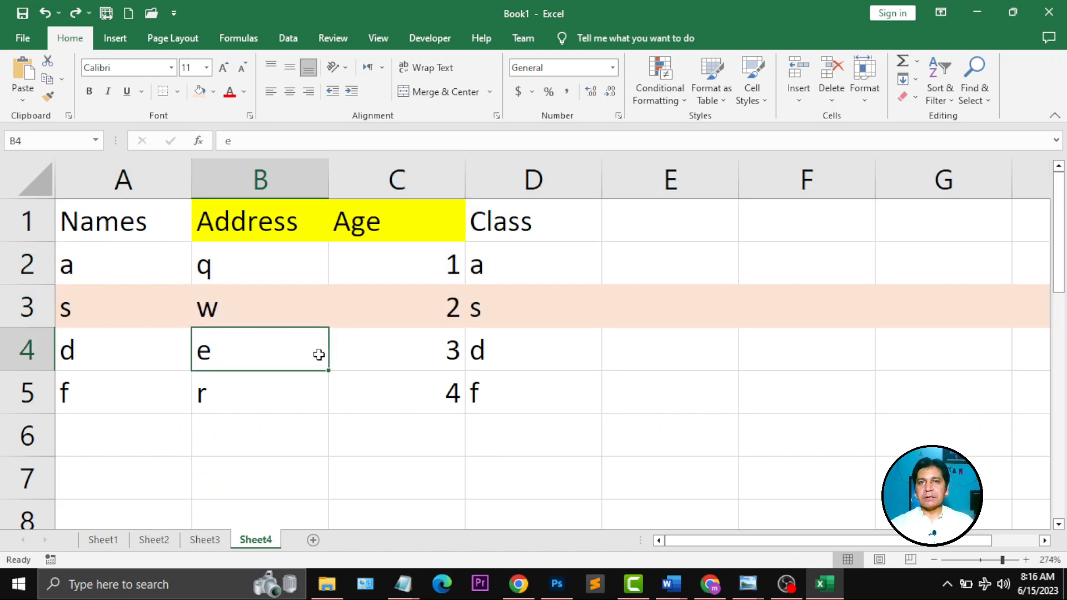
click(422, 368)
click(480, 368)
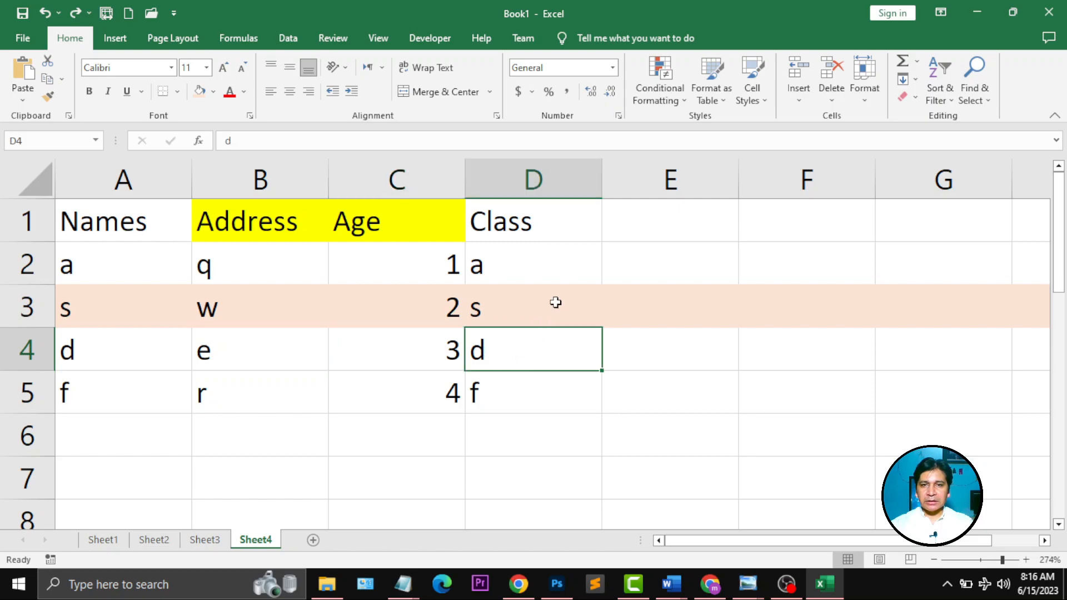
click(555, 302)
- Center the values in cells A2 to D5 horizontally and fill cell B3 with standard red
drag(165, 259, 503, 405)
click(290, 92)
click(296, 311)
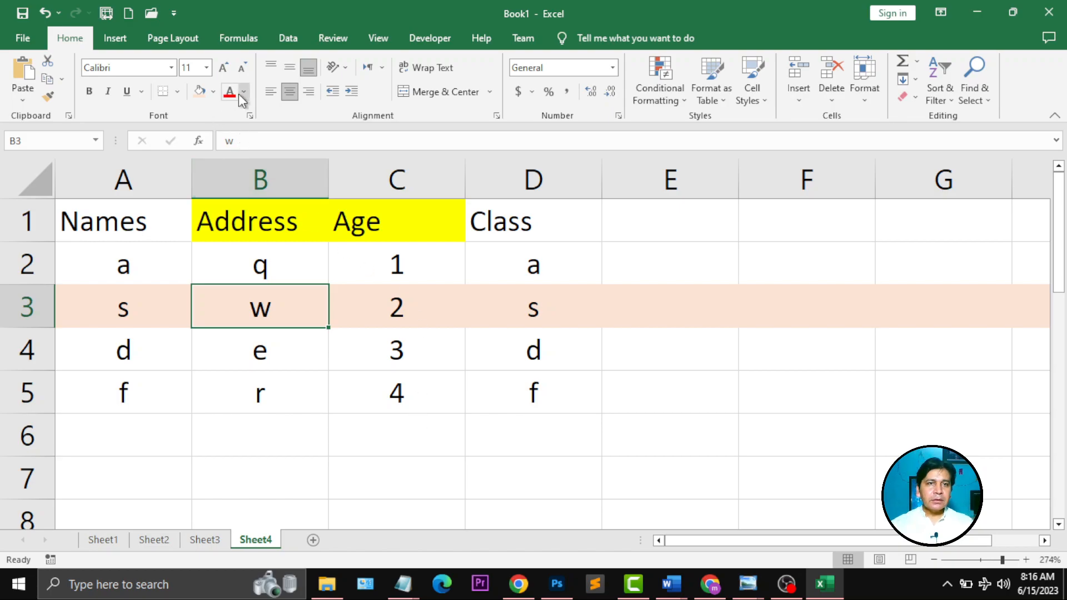
click(214, 92)
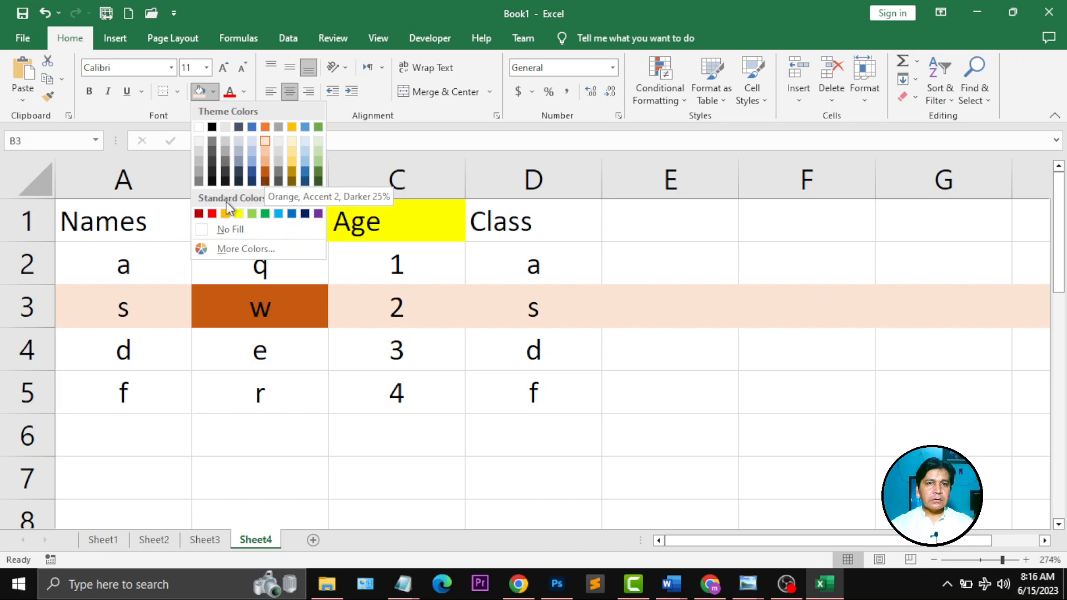
click(212, 213)
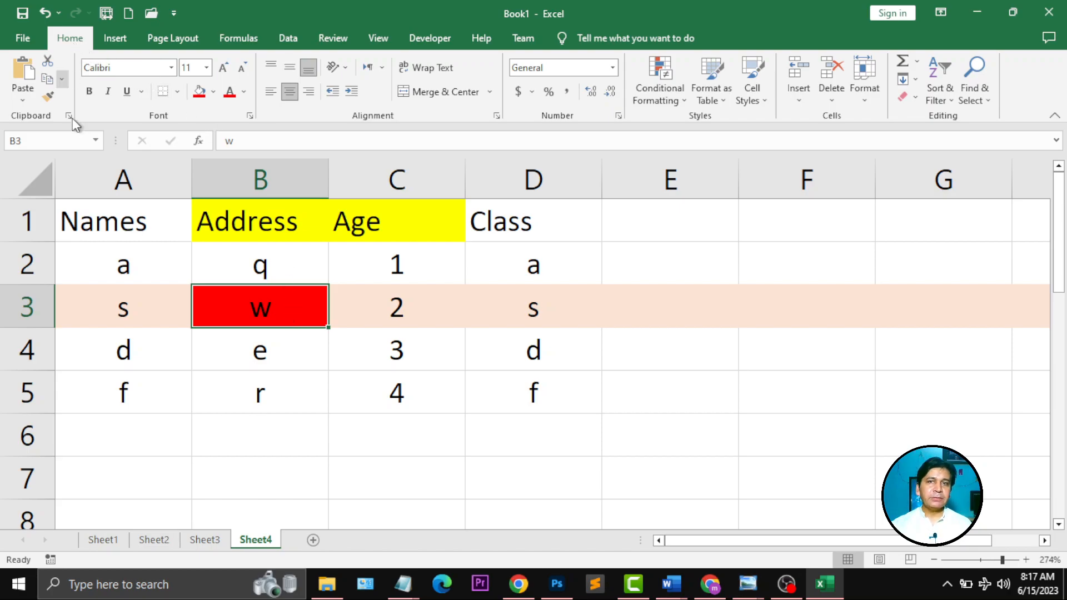
- Try inserting a blank cell at B3 with the Shift cells right option, and undo the insertion
click(799, 101)
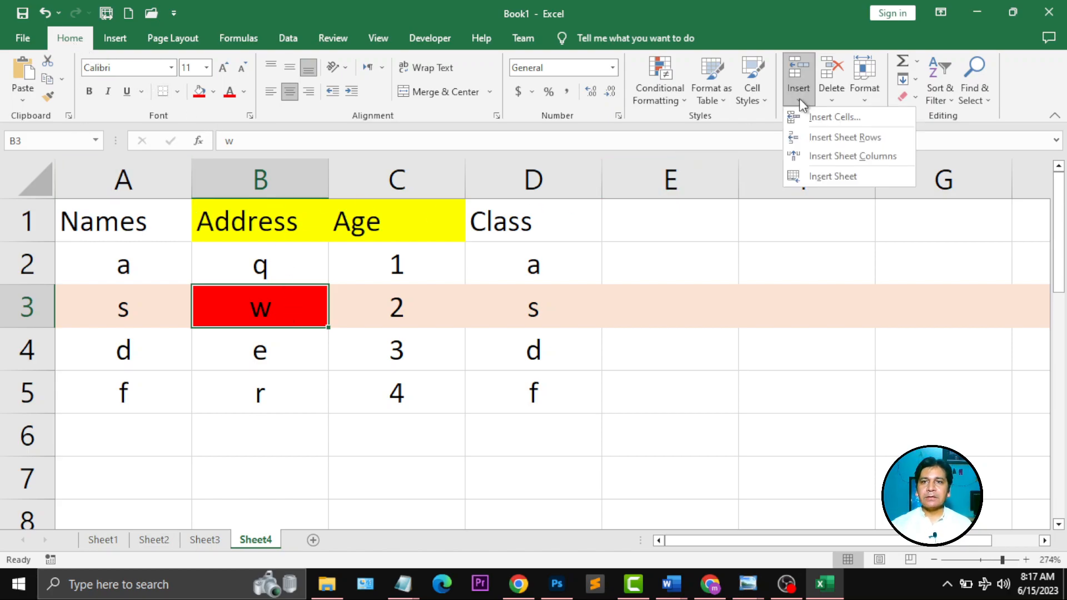
click(835, 118)
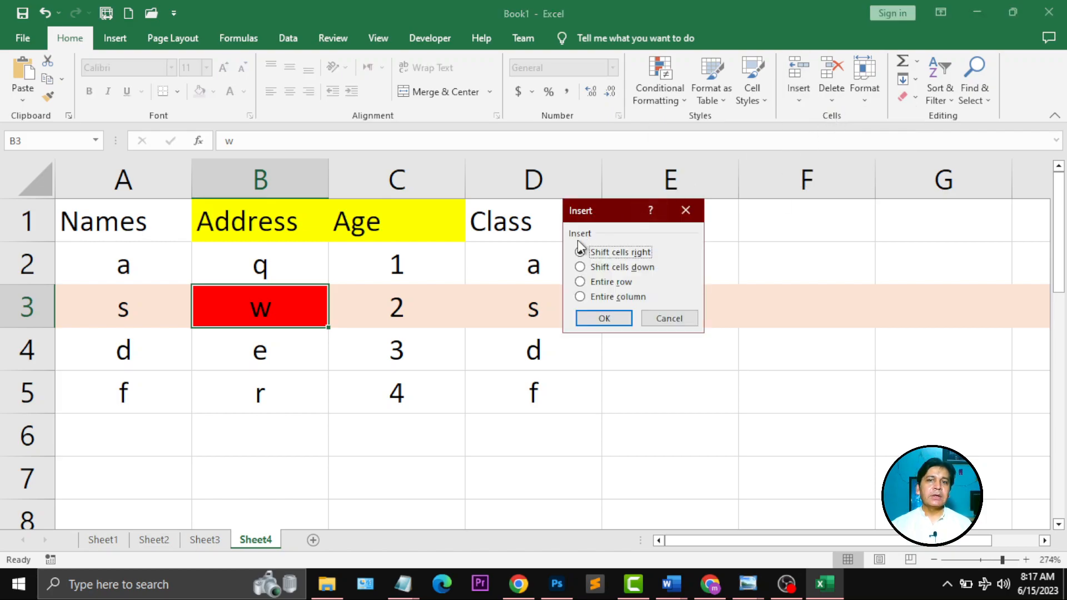
drag(614, 225, 468, 70)
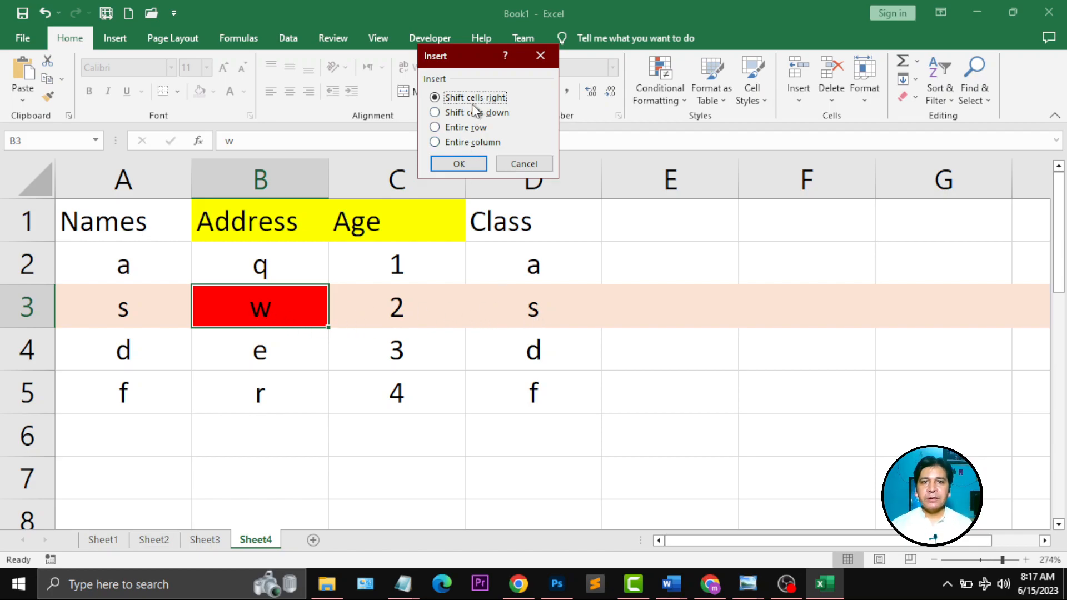
click(465, 165)
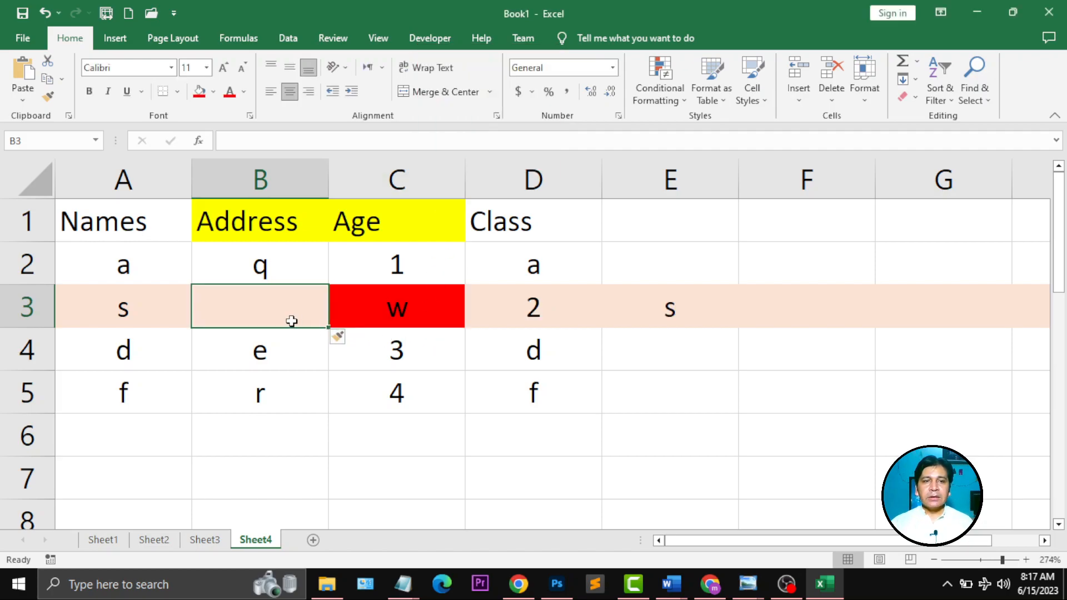
click(376, 307)
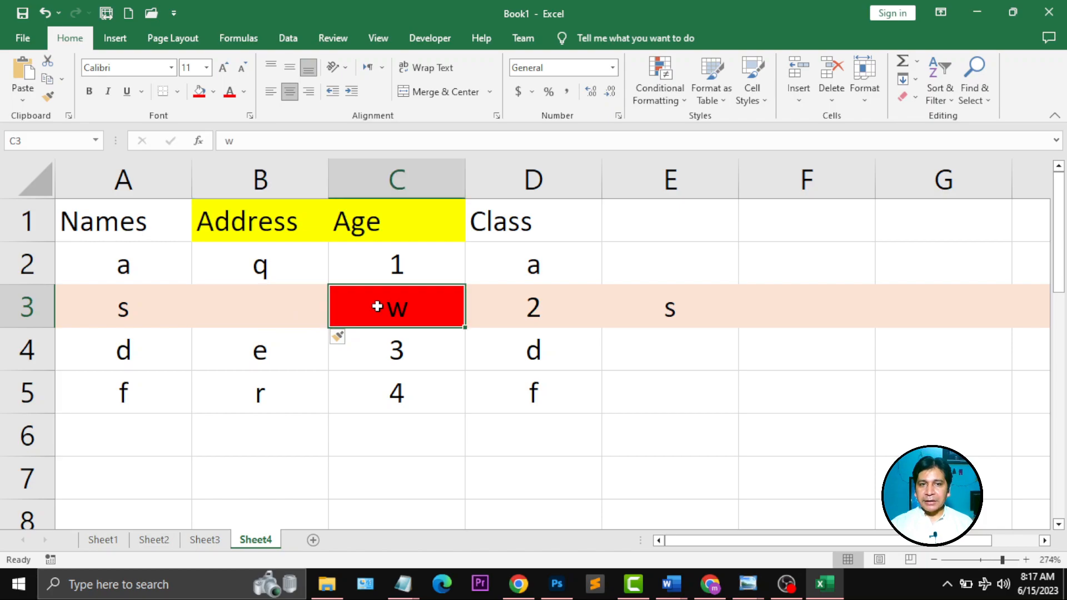
click(528, 322)
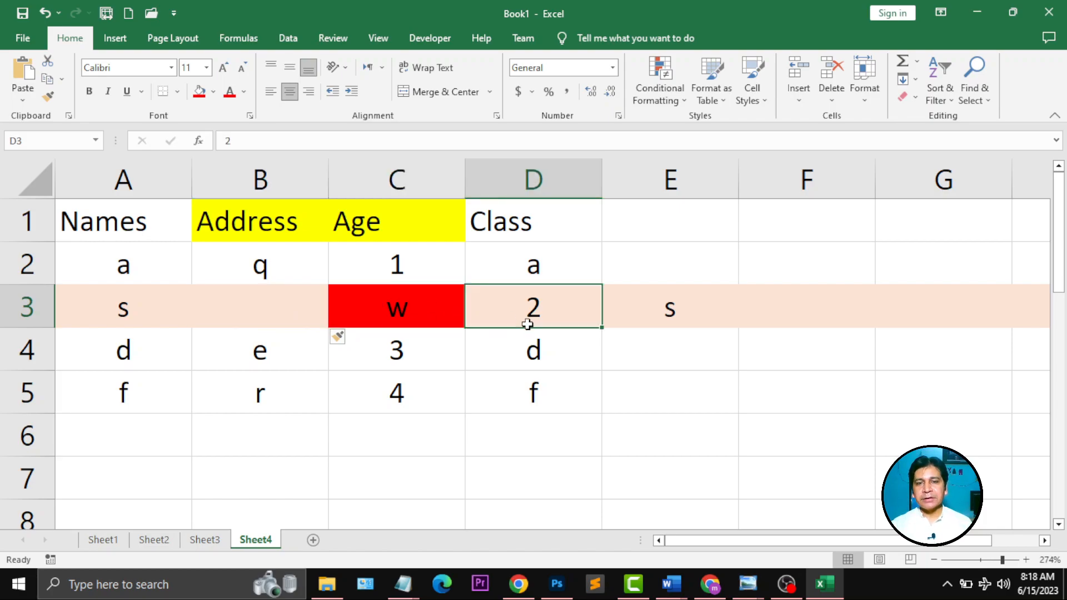
click(631, 320)
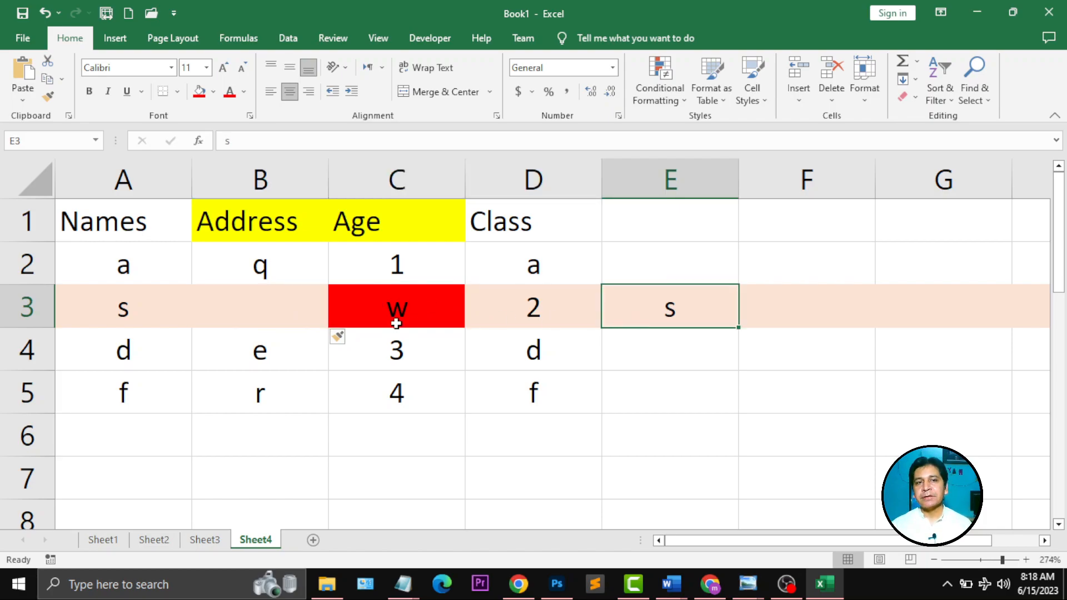
click(245, 316)
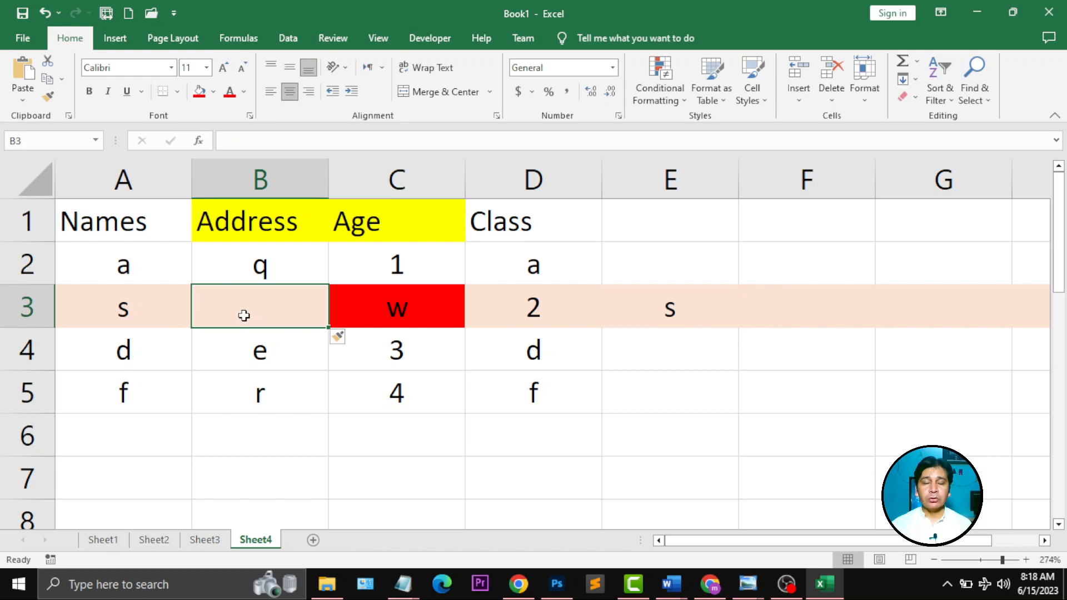
key(ctrl+z)
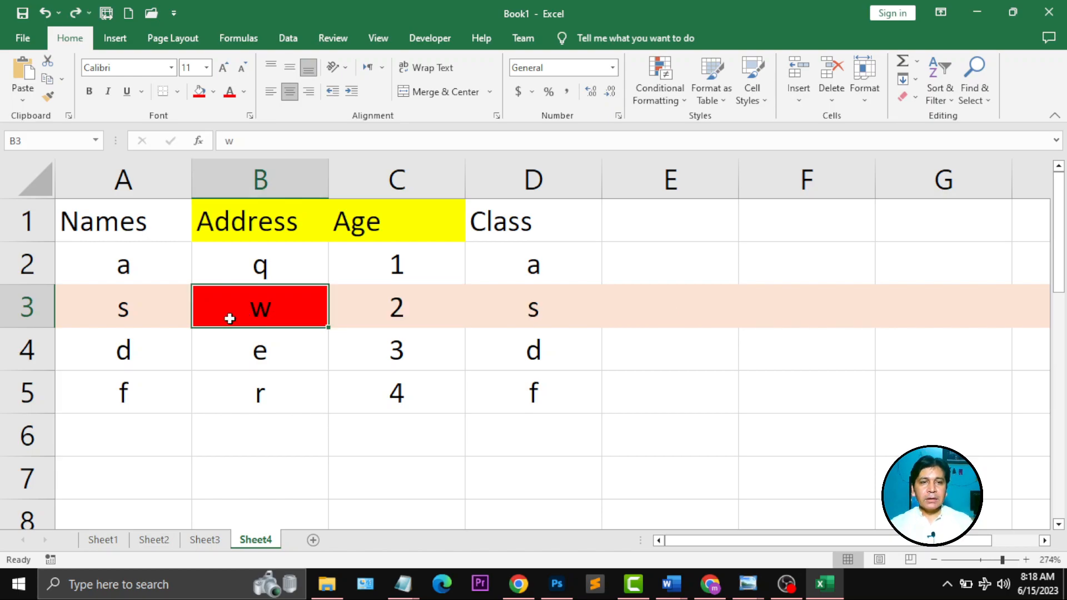
- Try inserting a blank cell at B3 with the Shift cells down option, and undo the insertion
click(812, 99)
click(820, 119)
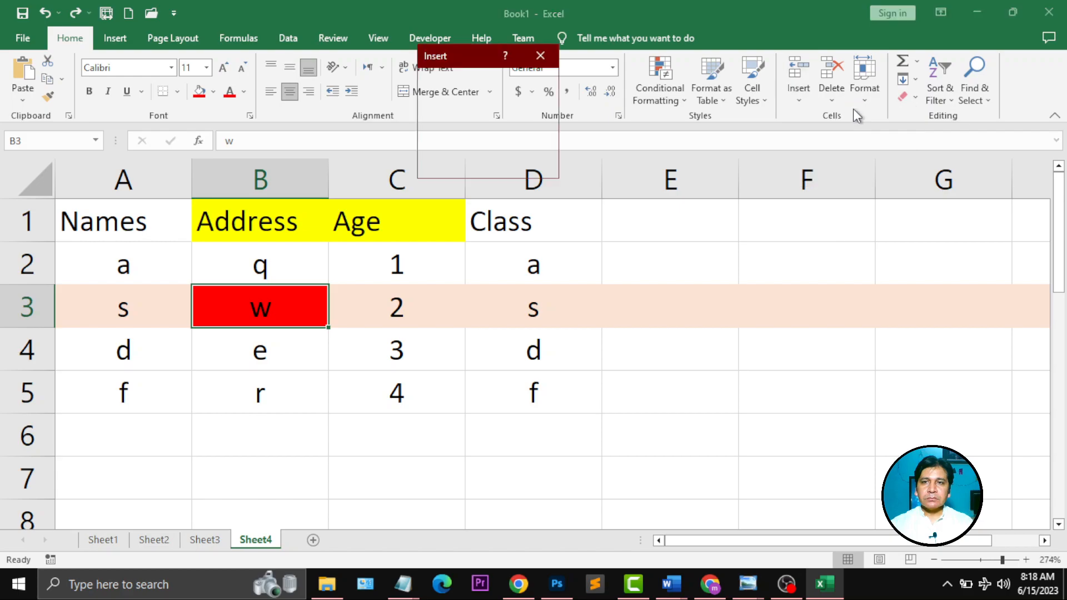
drag(480, 62, 566, 143)
click(558, 194)
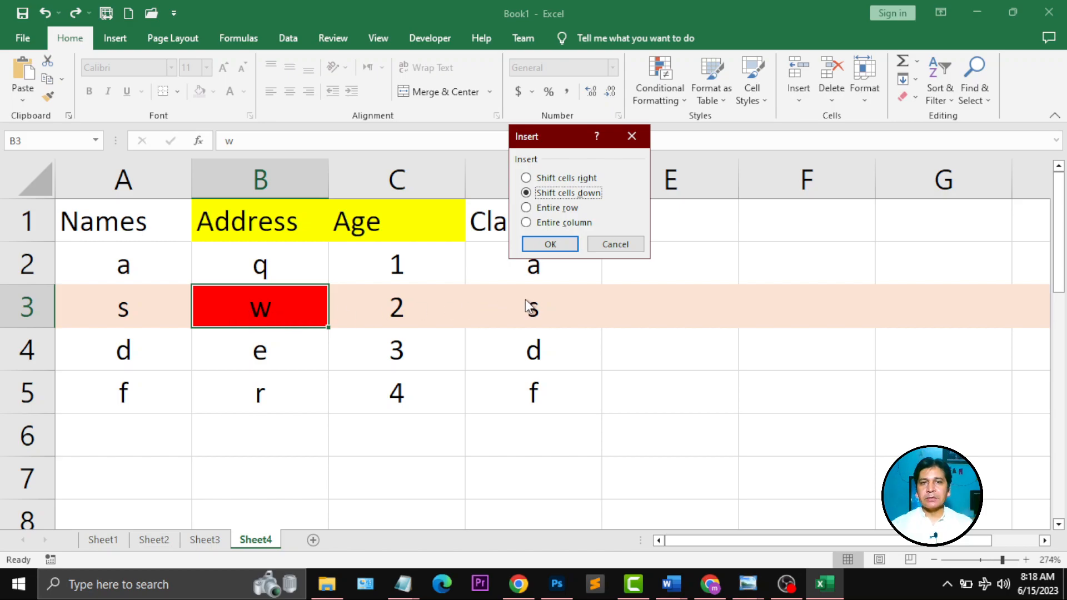
click(564, 245)
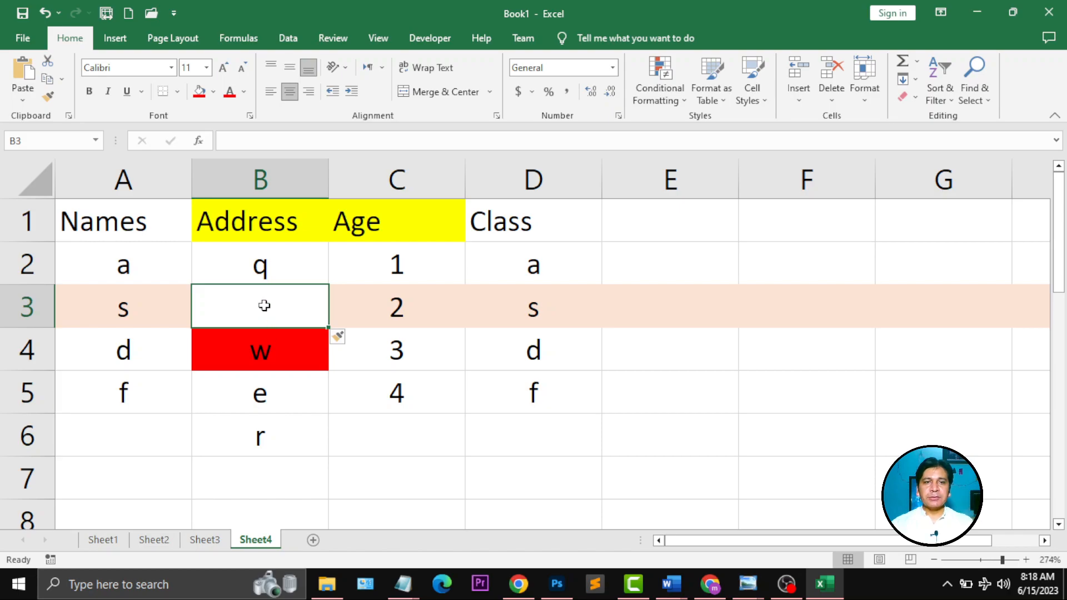
click(273, 350)
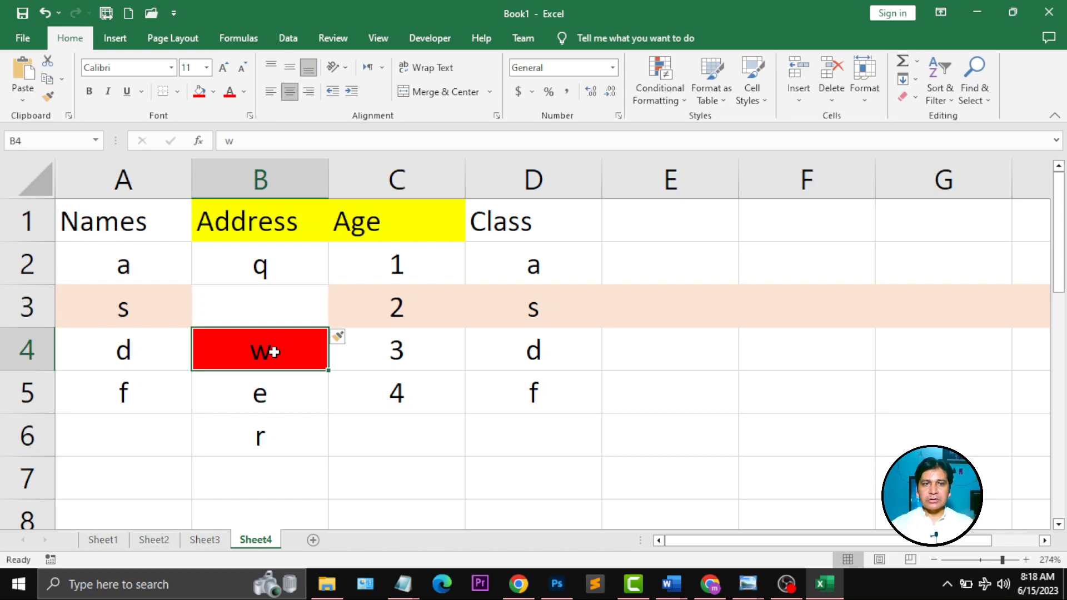
click(260, 394)
click(272, 439)
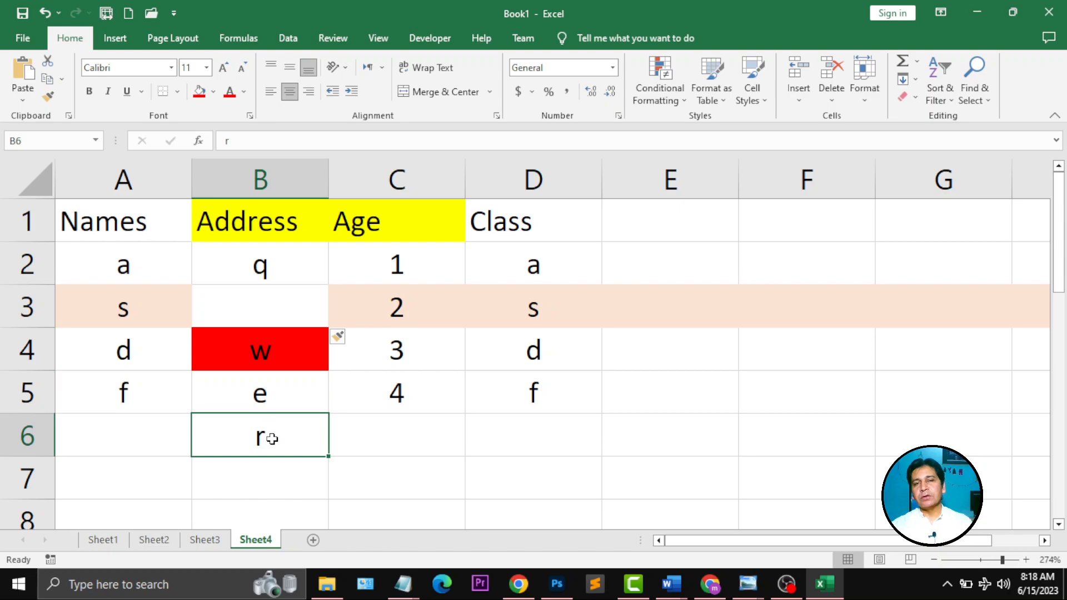
key(ctrl+z)
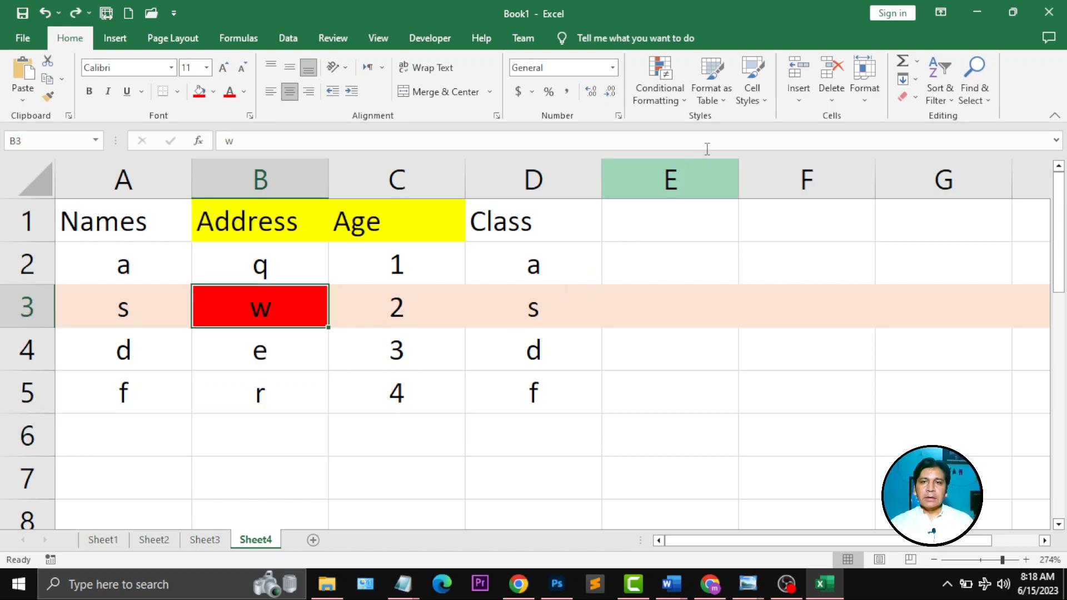
- Try inserting an entire row at cell B3 through the Insert Cells options, and undo the insertion
click(793, 99)
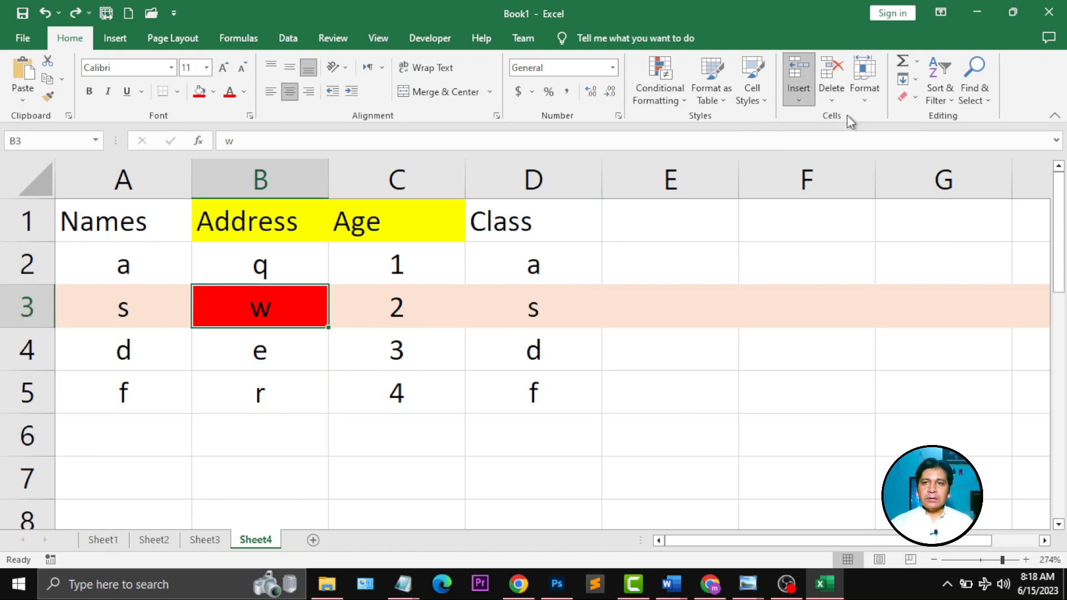
click(845, 115)
click(554, 209)
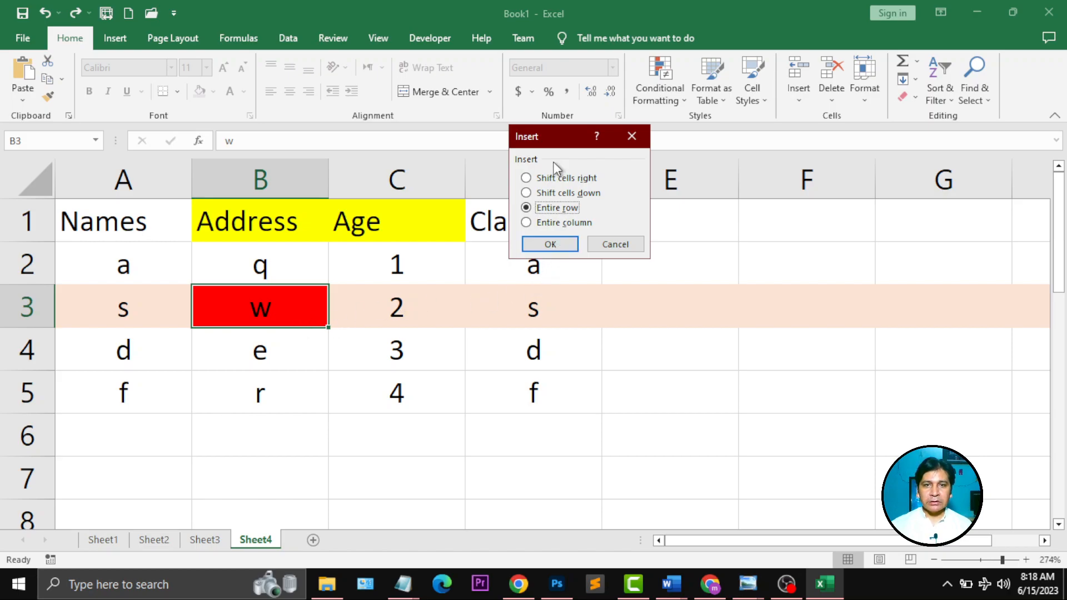
click(551, 243)
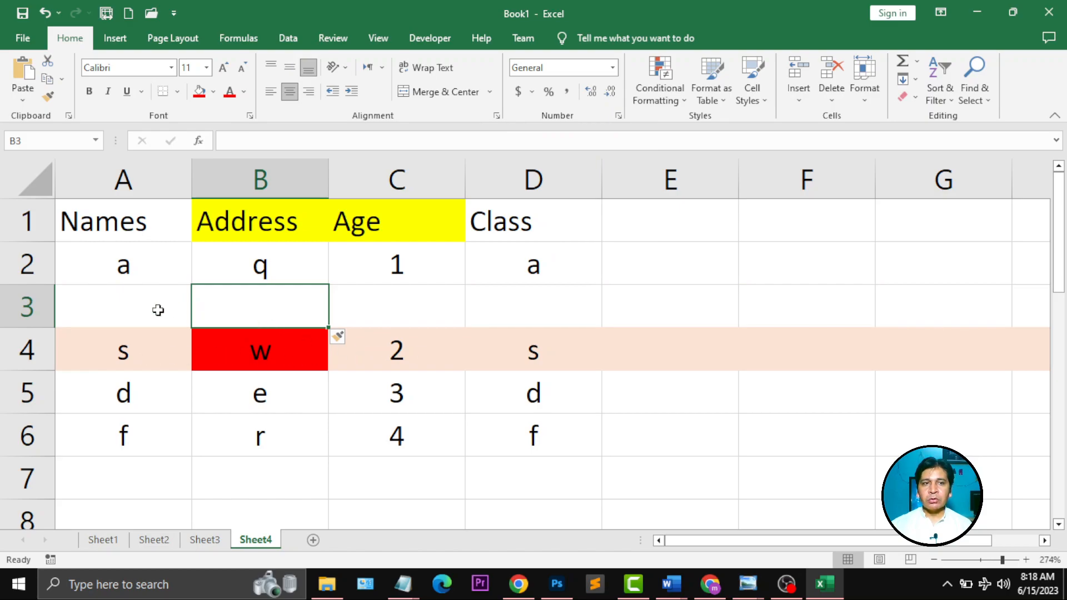
click(26, 314)
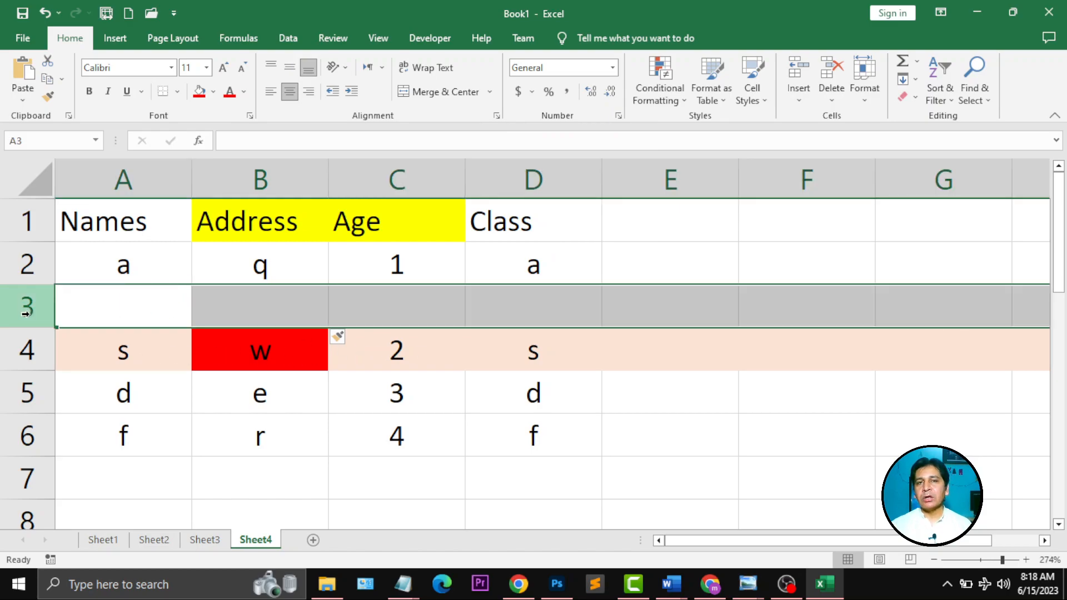
key(ctrl+z)
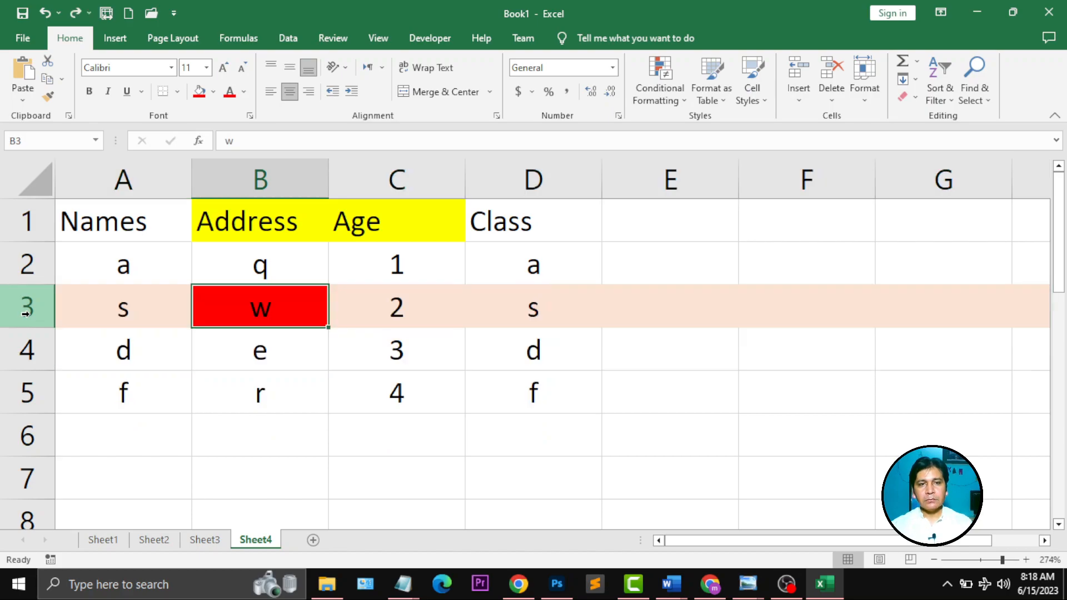
- Insert an entire column at cell B3 through the Insert Cells options and select the new column B
click(795, 92)
click(820, 118)
click(558, 225)
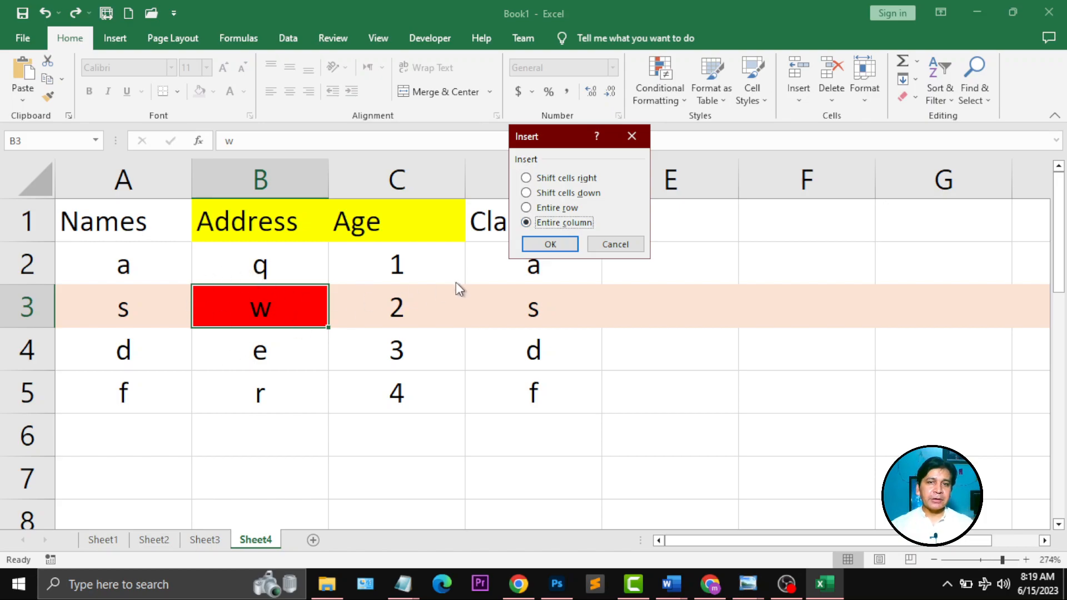
click(554, 243)
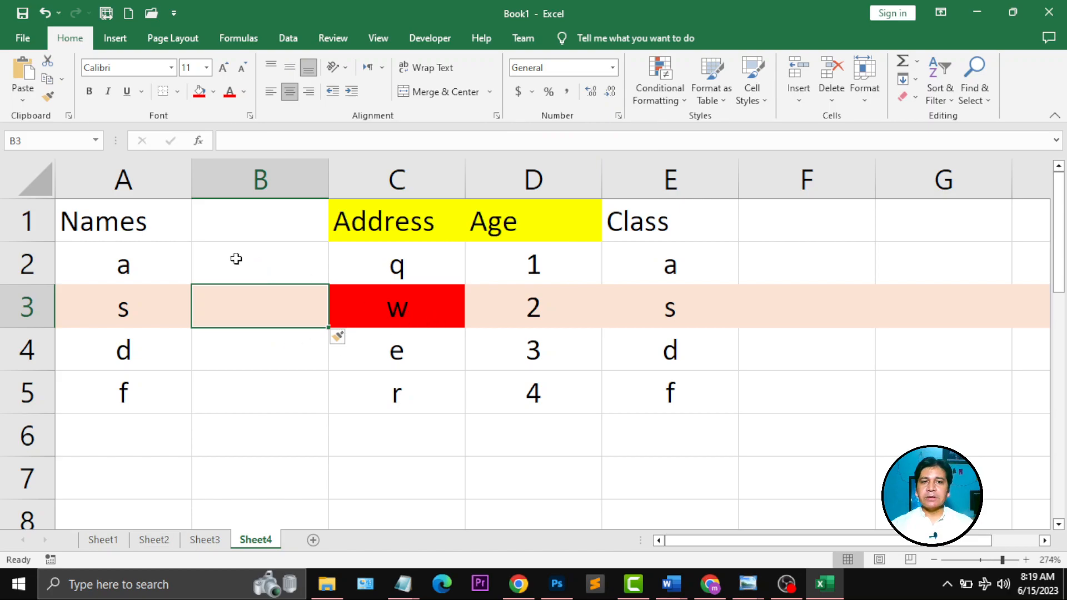
click(284, 180)
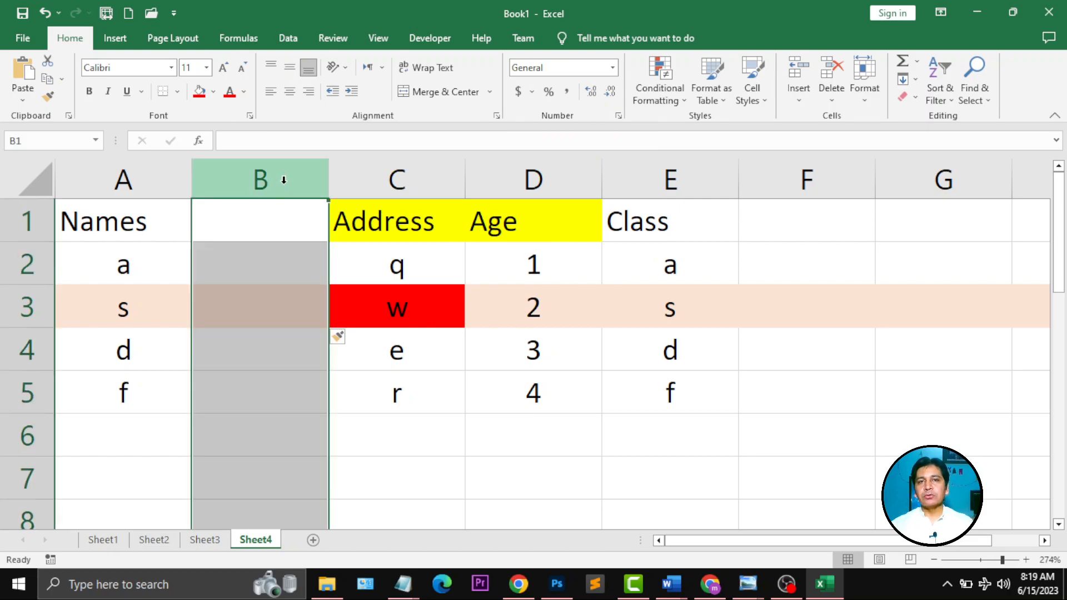